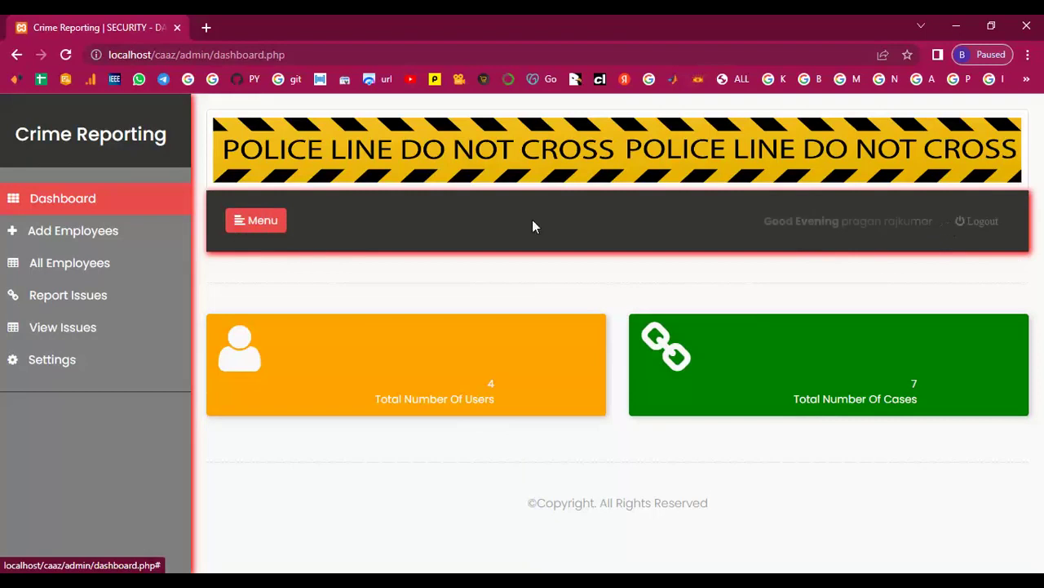
- Open the Add Employees form from the dashboard with the sidebar collapsed
left_click(45, 200)
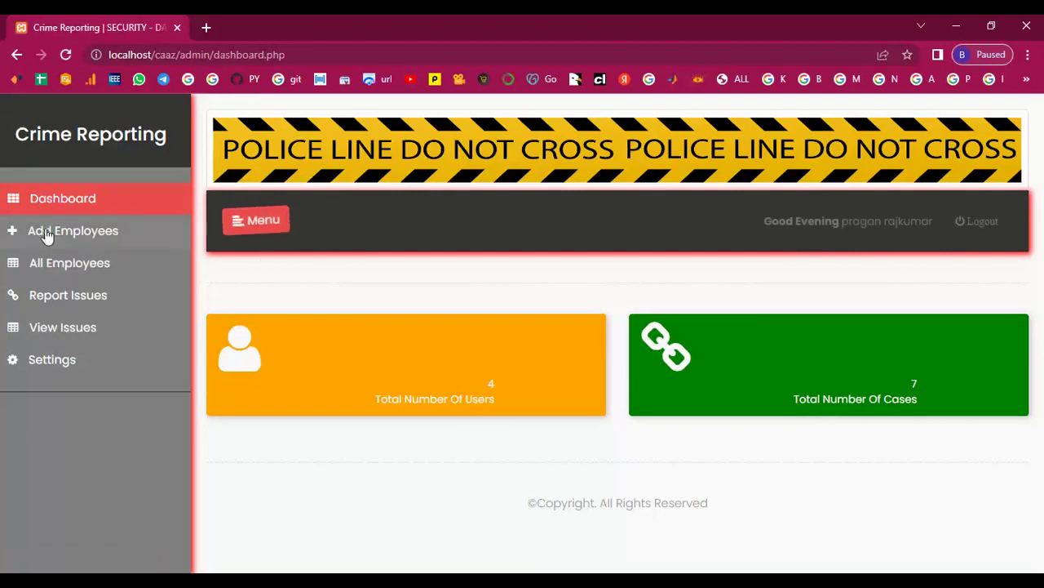
left_click(245, 222)
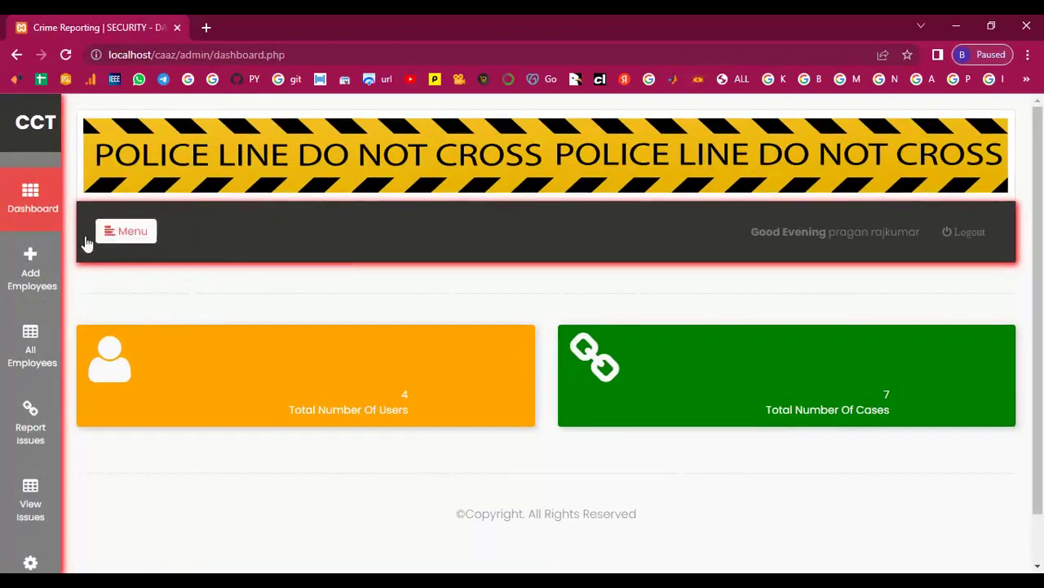
left_click(30, 268)
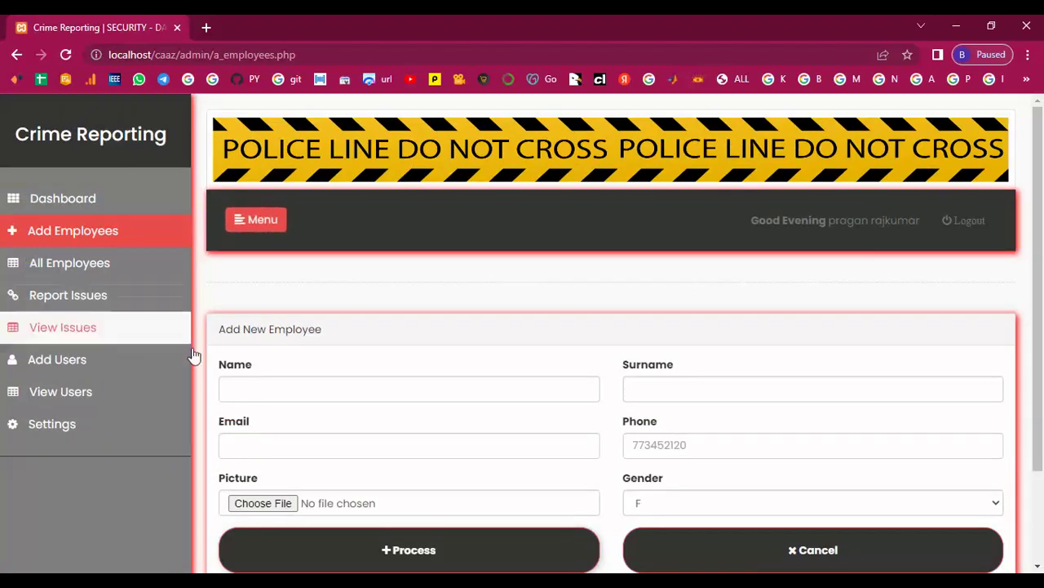
scroll(270, 356, "down", 2)
- Fill in the employee's first name, surname, e-mail address and phone number
left_click(278, 270)
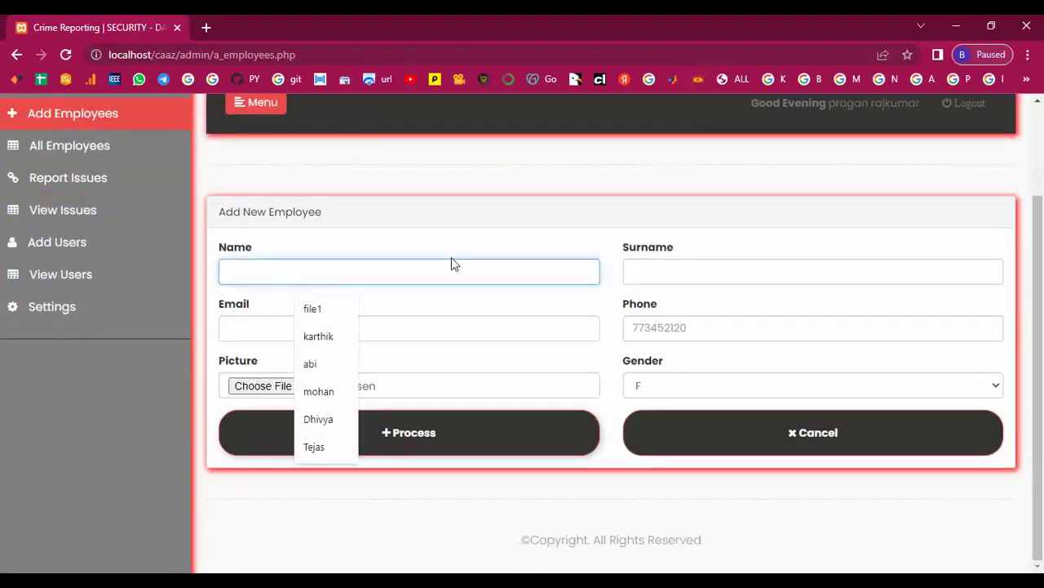
type("Ka")
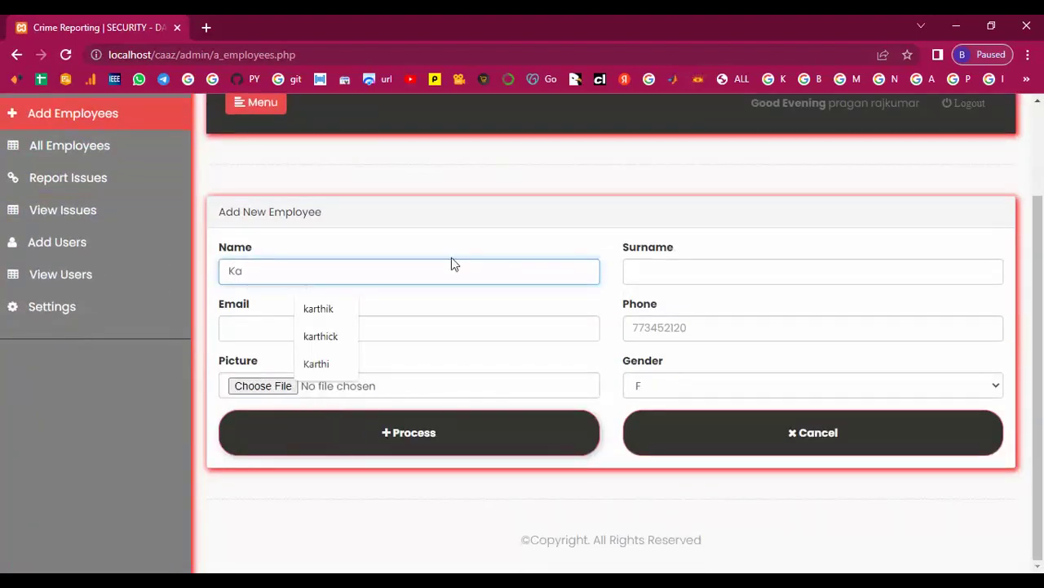
left_click(341, 315)
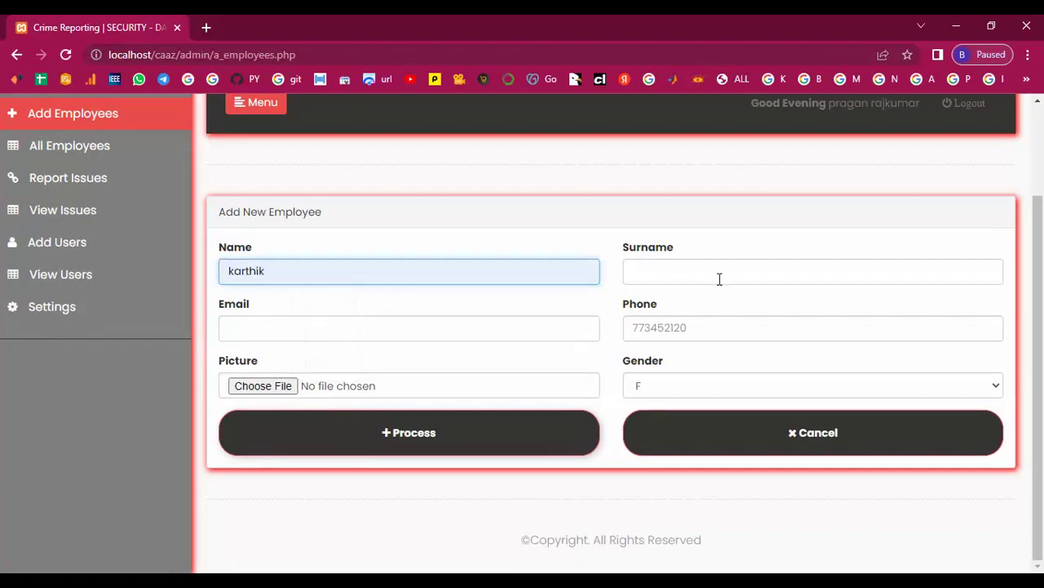
left_click(719, 277)
type("Kumar")
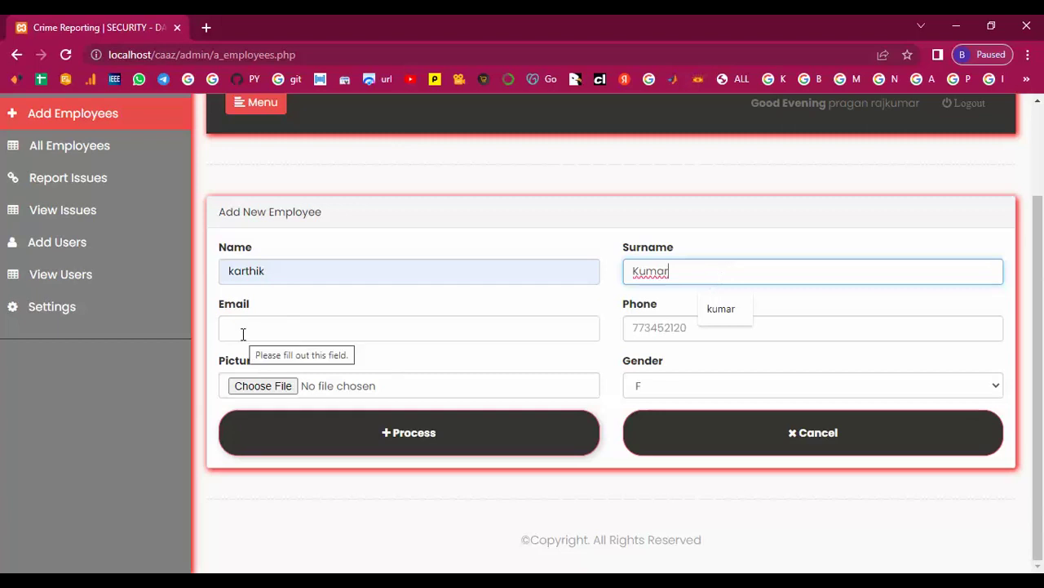
left_click(245, 329)
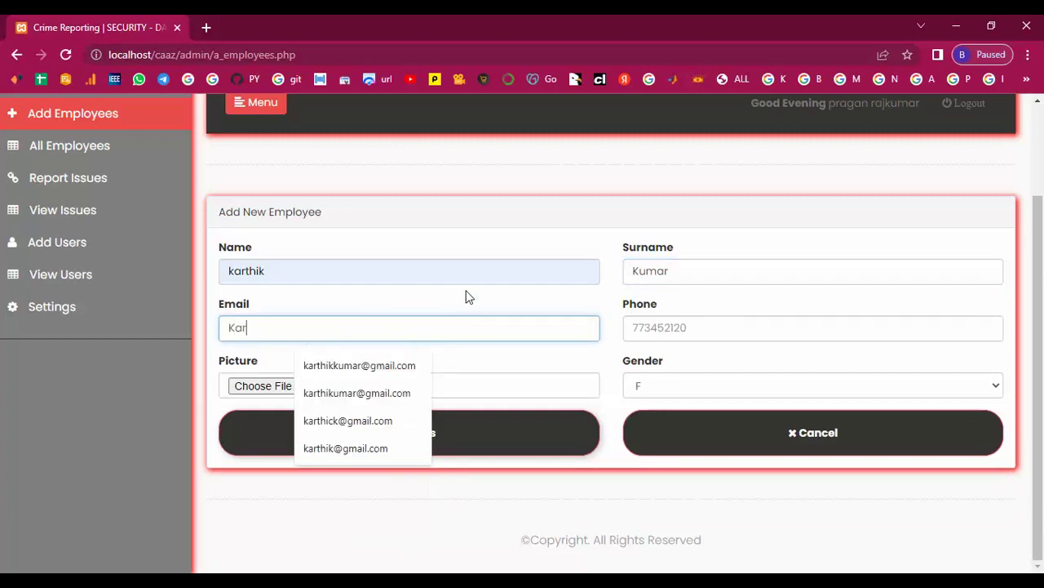
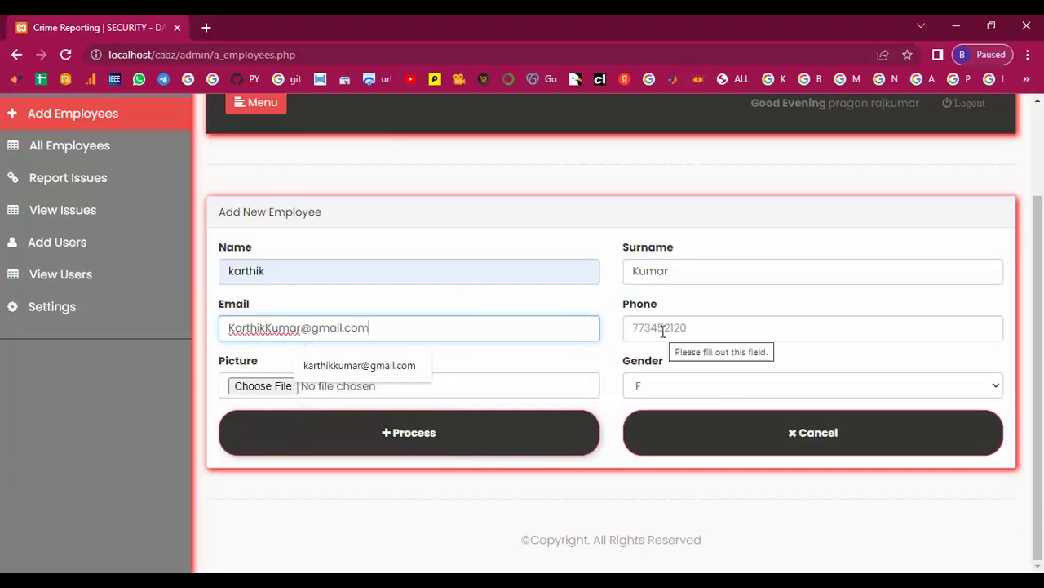
left_click(662, 330)
type("773452126")
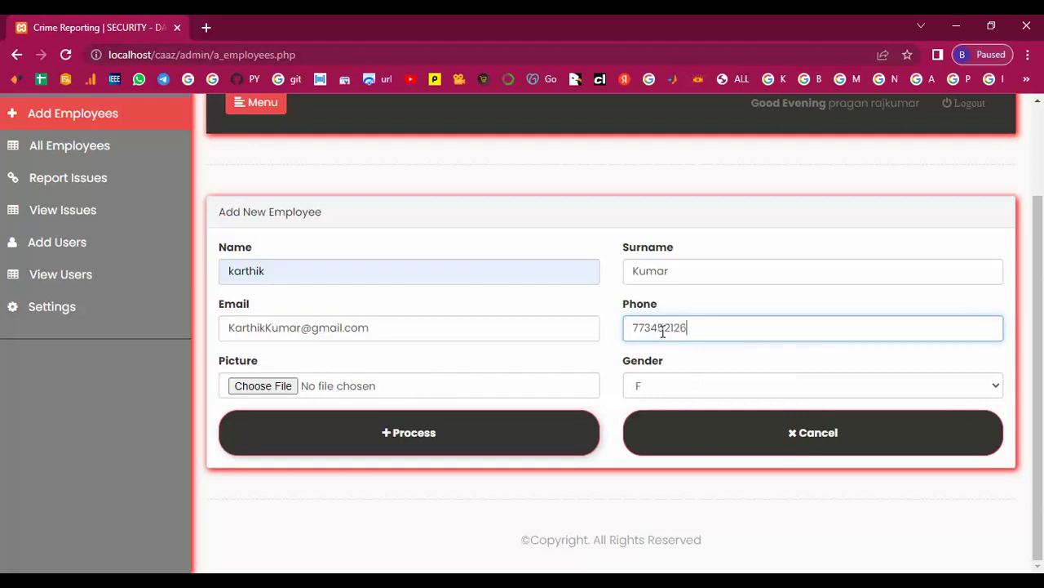
- Attach picture user1674.jpg, set gender to M, and submit the employee
left_click(285, 389)
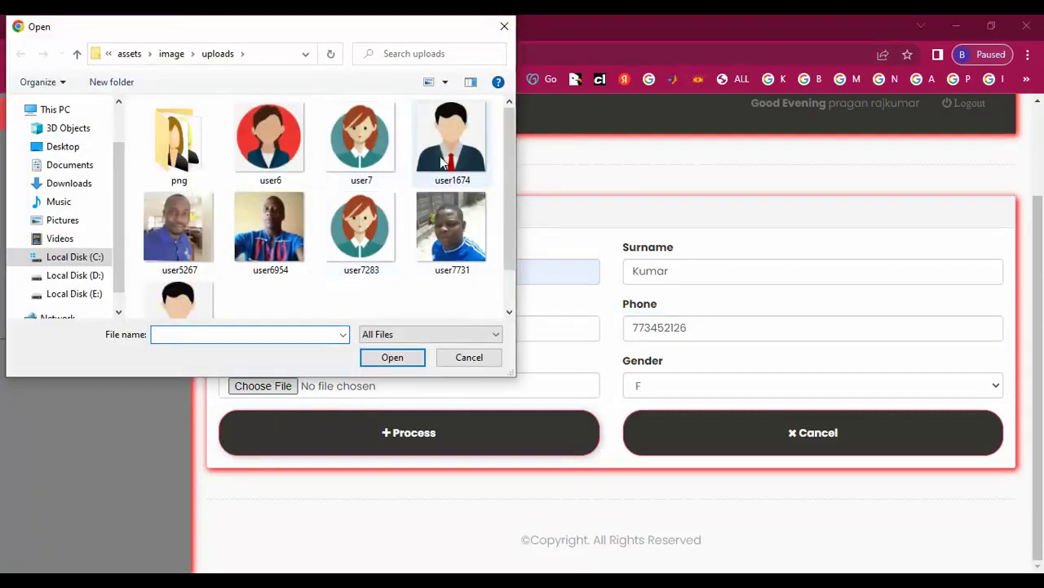
left_click(443, 163)
left_click(389, 357)
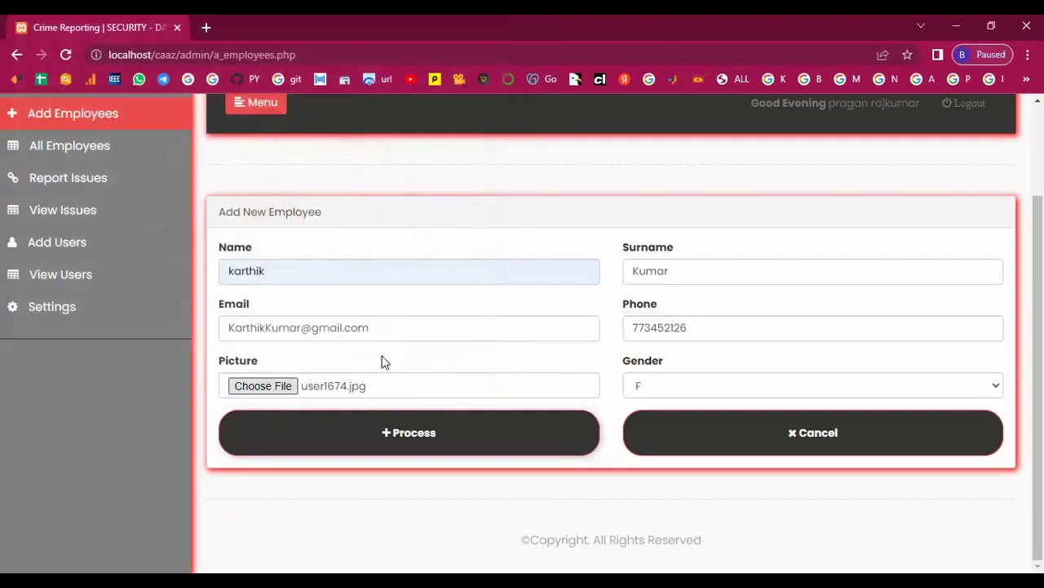
left_click(672, 383)
left_click(654, 421)
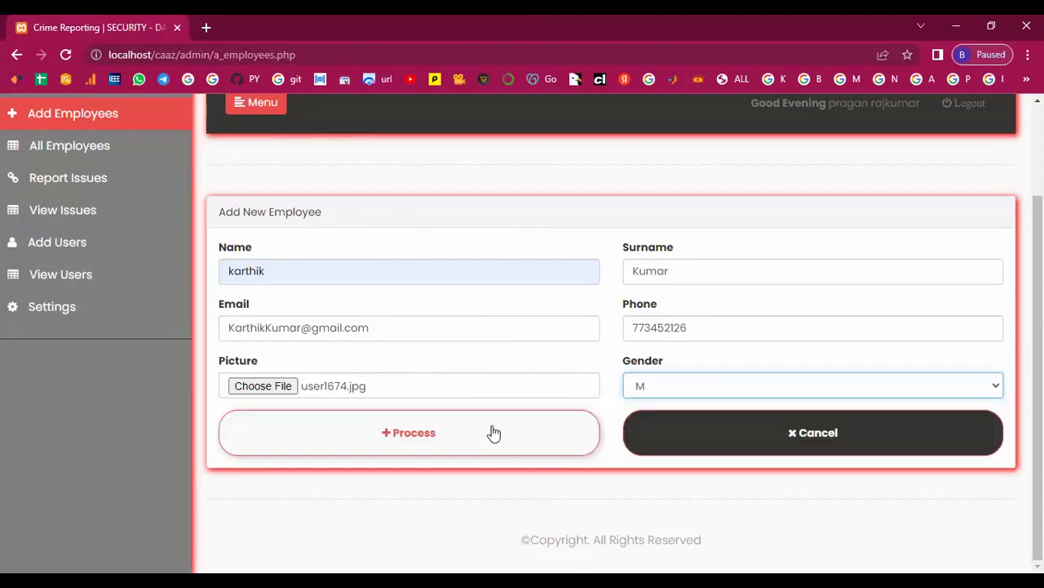
left_click(416, 433)
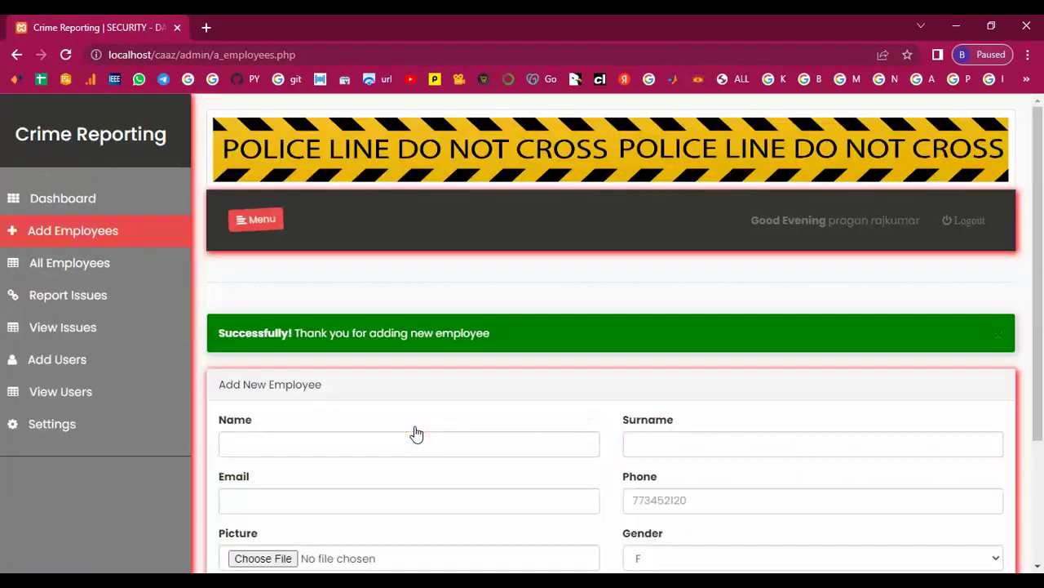
- On a fresh form, enter the next employee's first name, surname, e-mail and phone
left_click(89, 235)
left_click(273, 388)
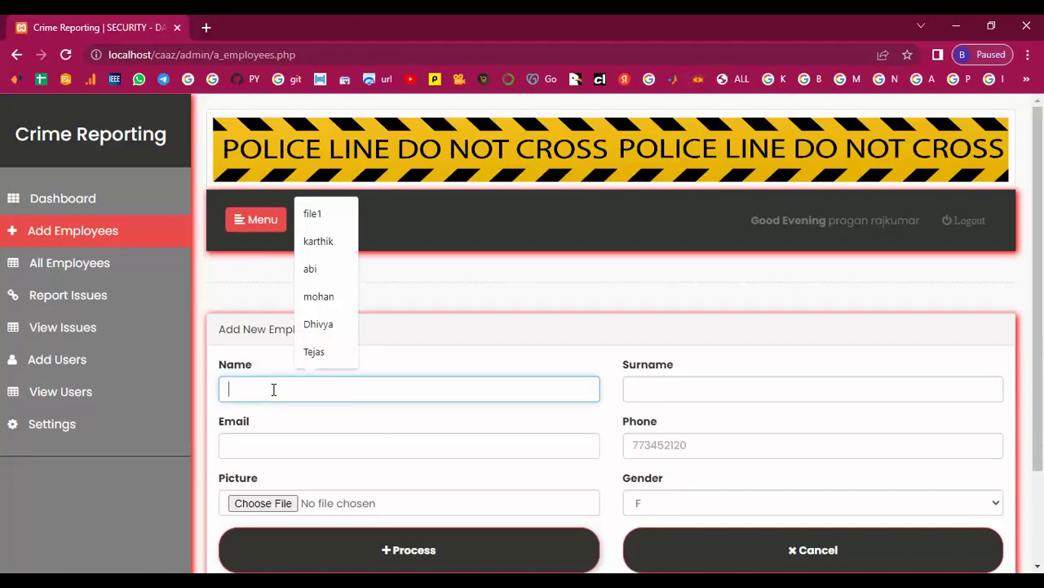
scroll(273, 389, "down", 2)
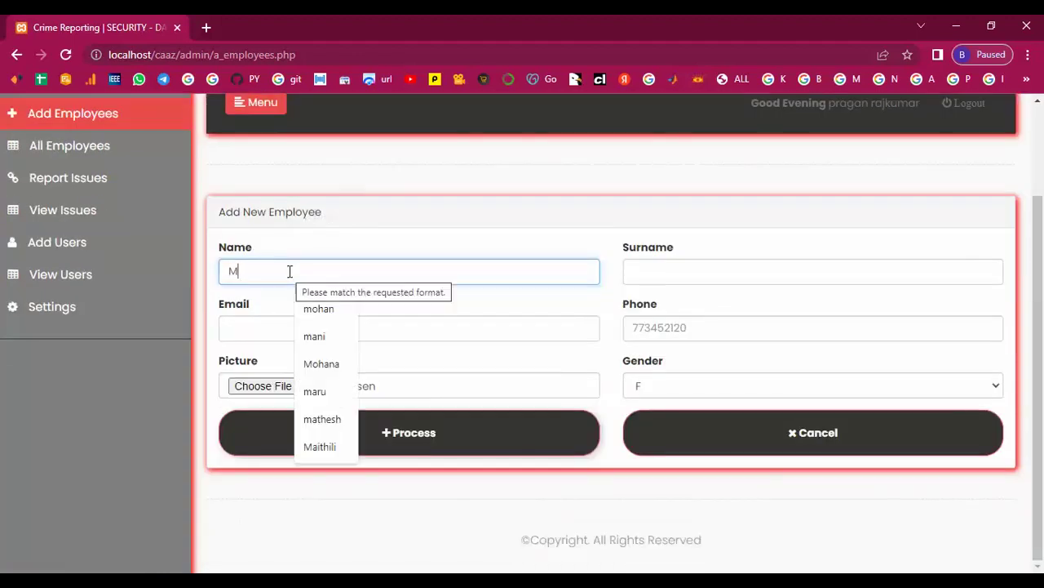
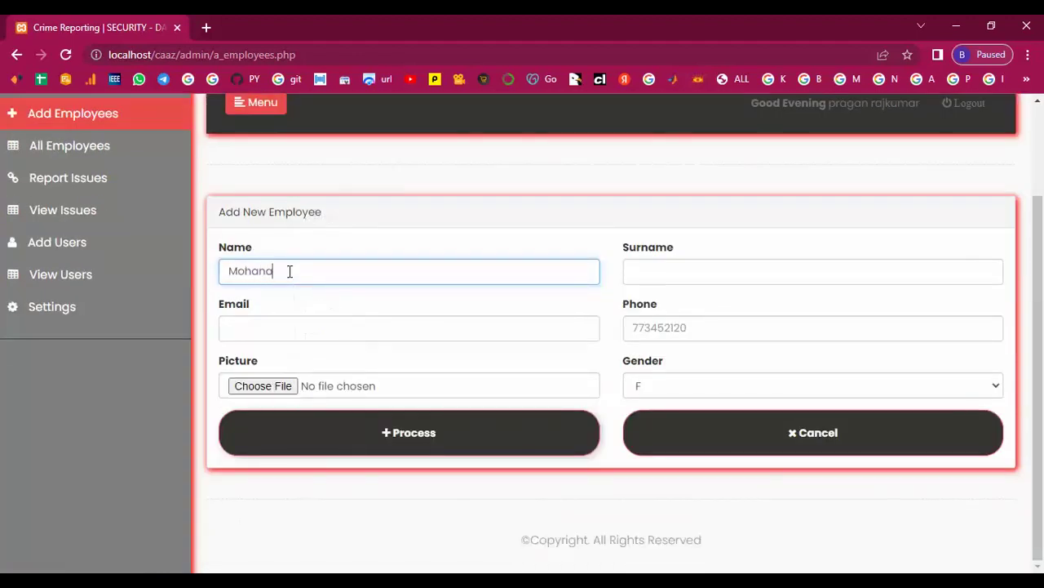
double_click(289, 270)
left_click(653, 270)
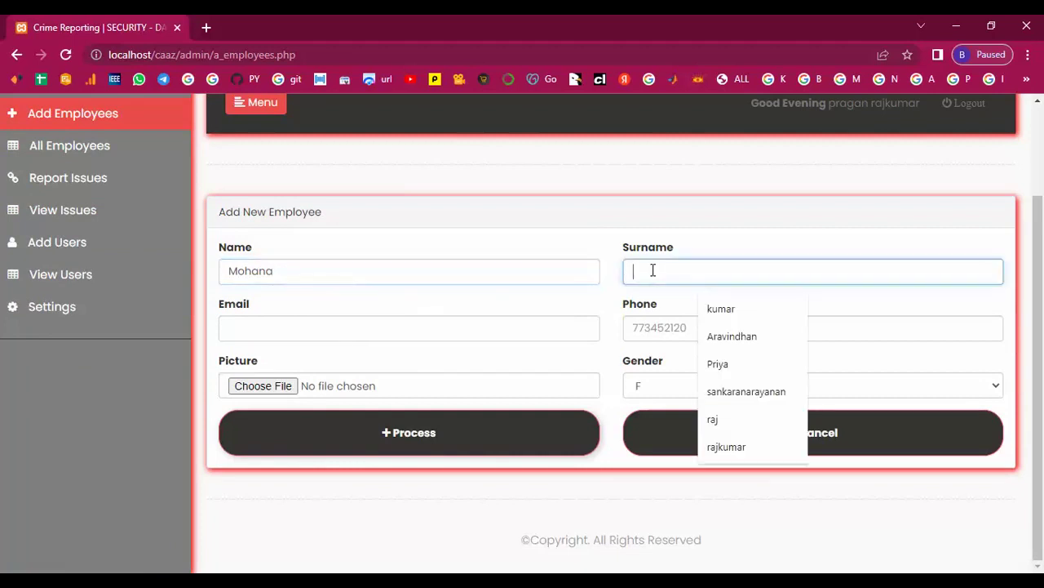
left_click(246, 324)
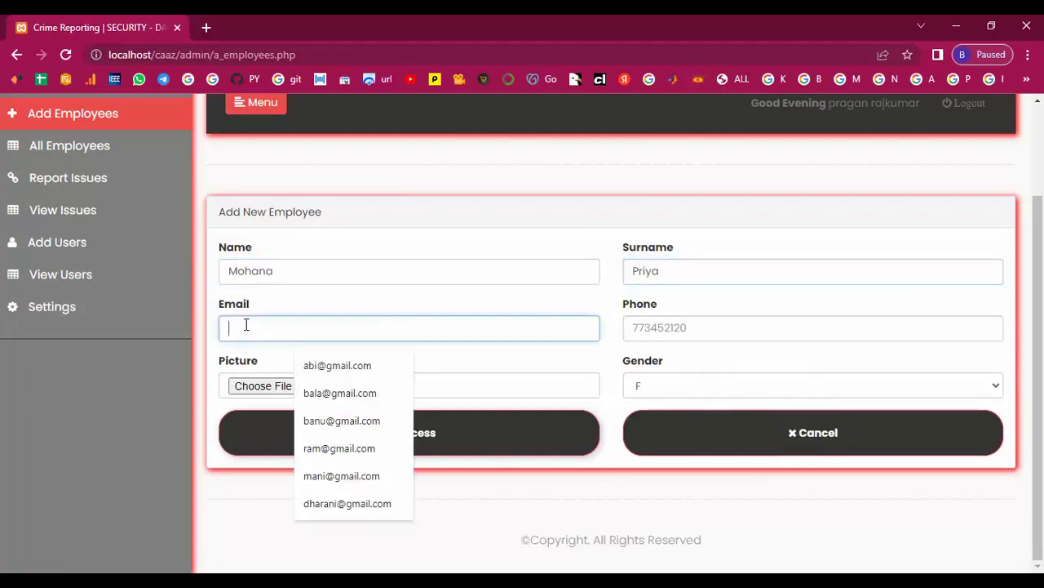
type("m")
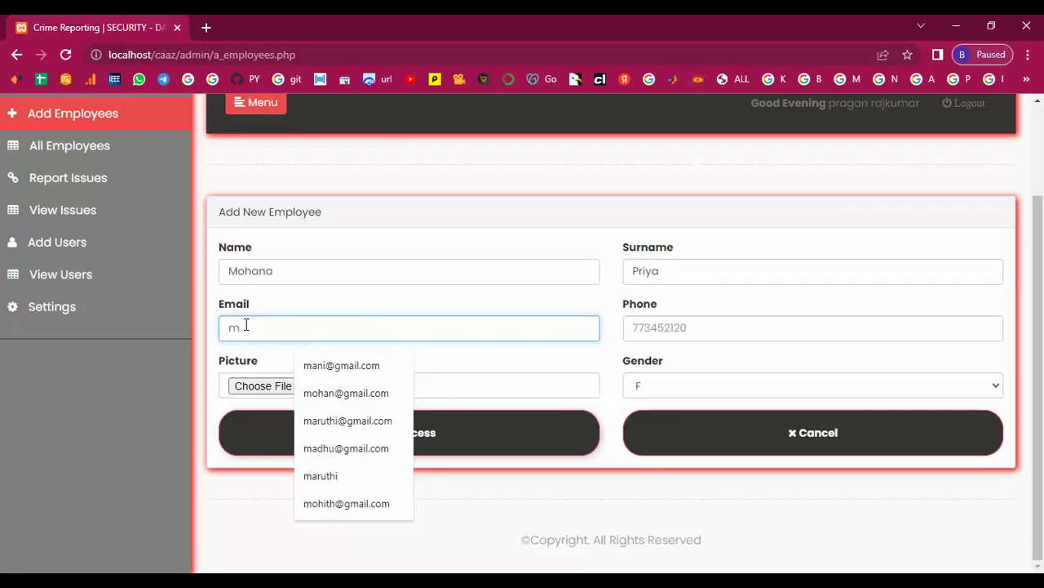
type("ohana")
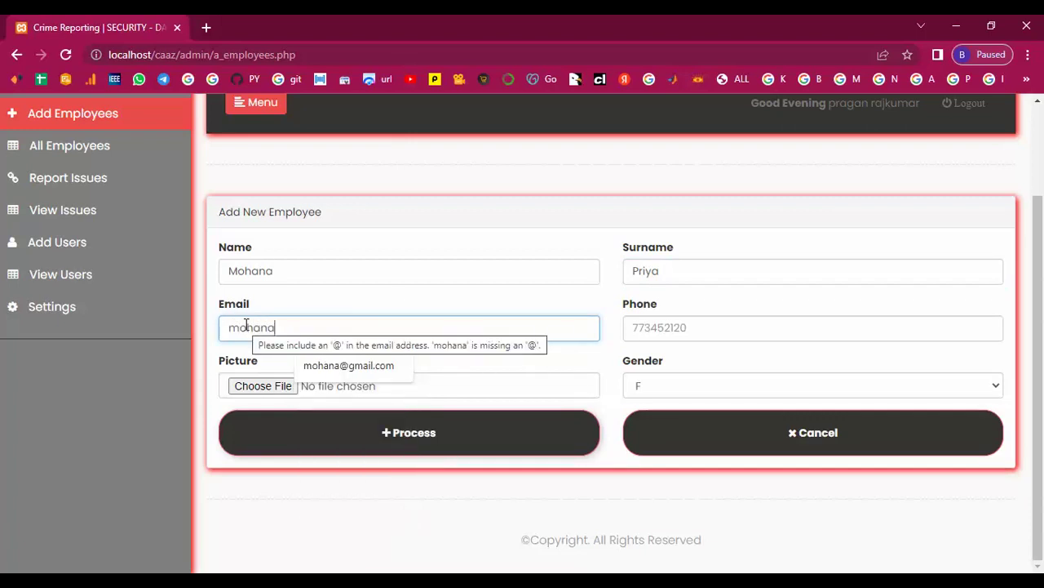
left_click(348, 365)
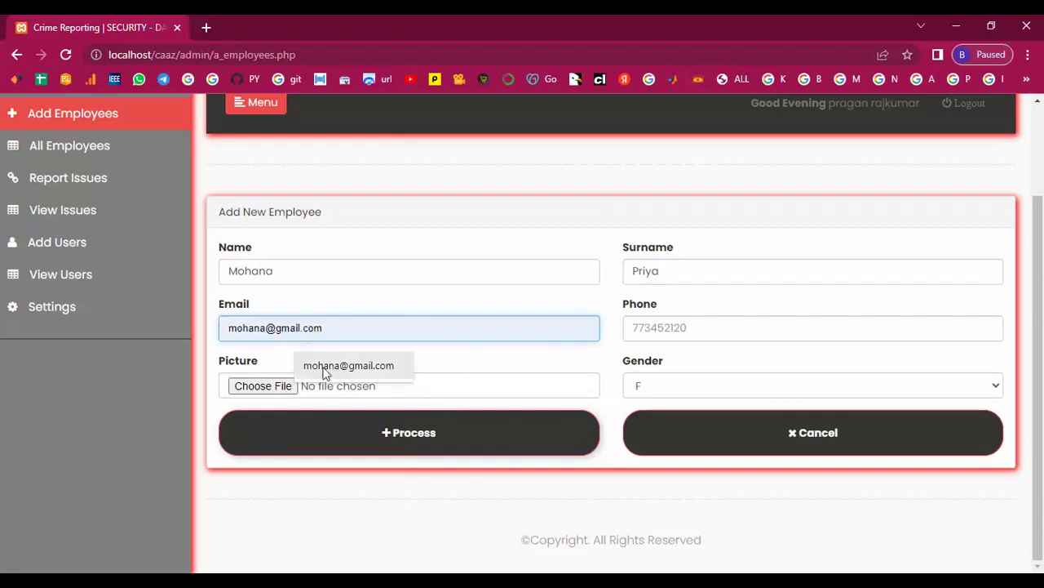
left_click(705, 328)
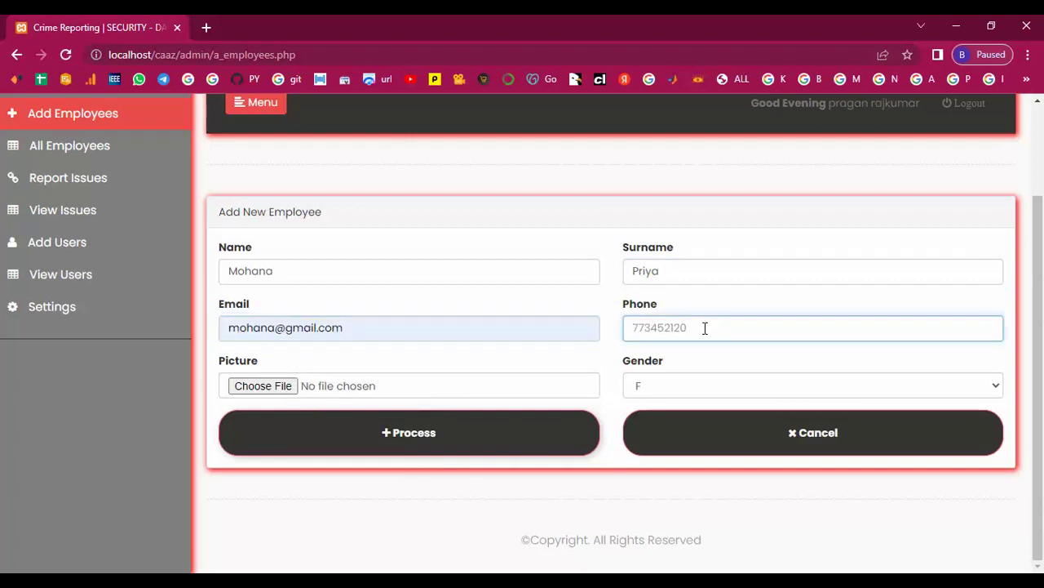
type("773452129")
- Attach picture user7283.jpg, save the employee, and view the All Employees list
left_click(277, 386)
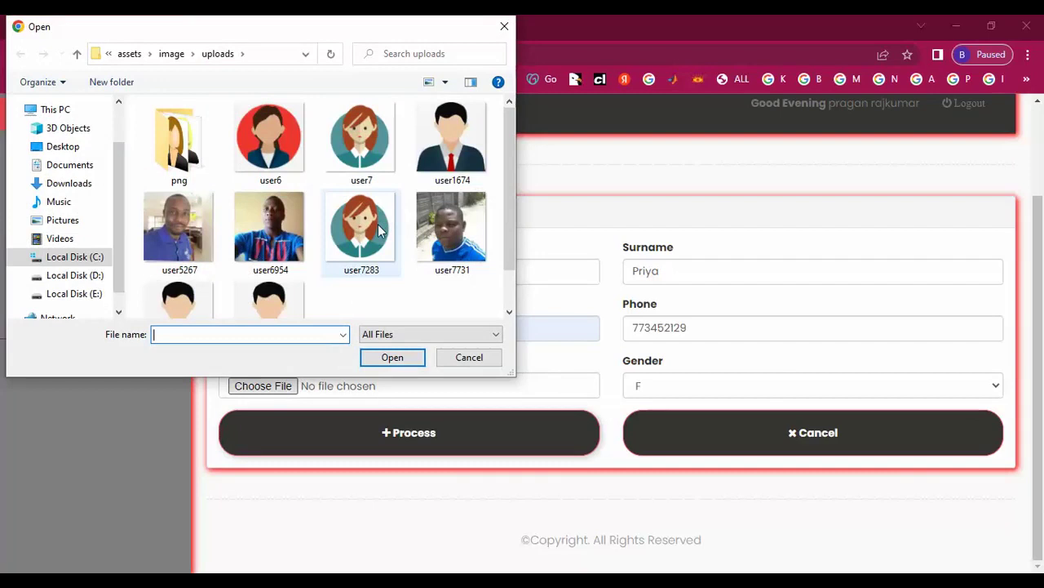
left_click(377, 228)
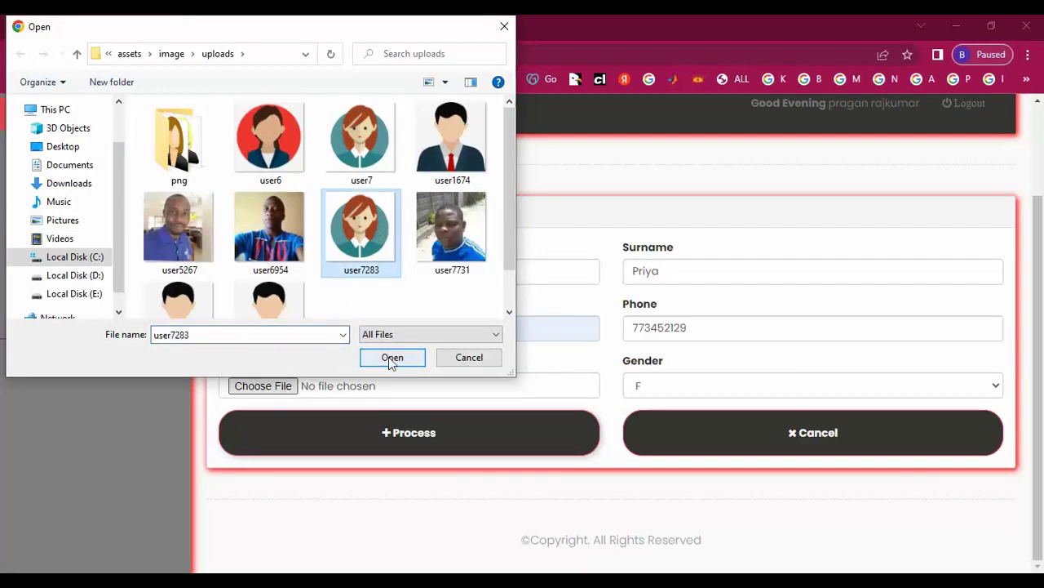
left_click(390, 359)
left_click(427, 445)
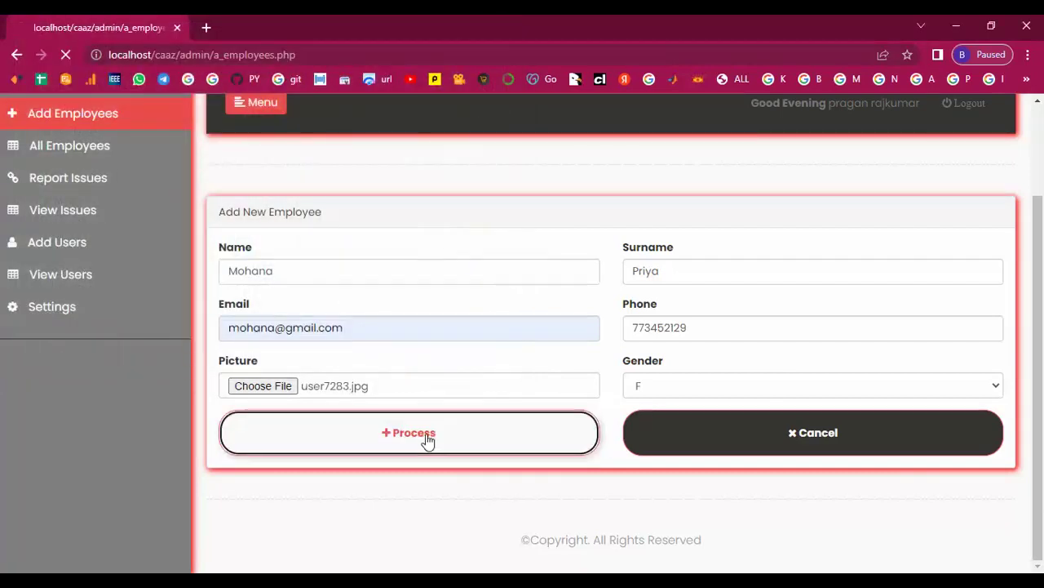
left_click(87, 270)
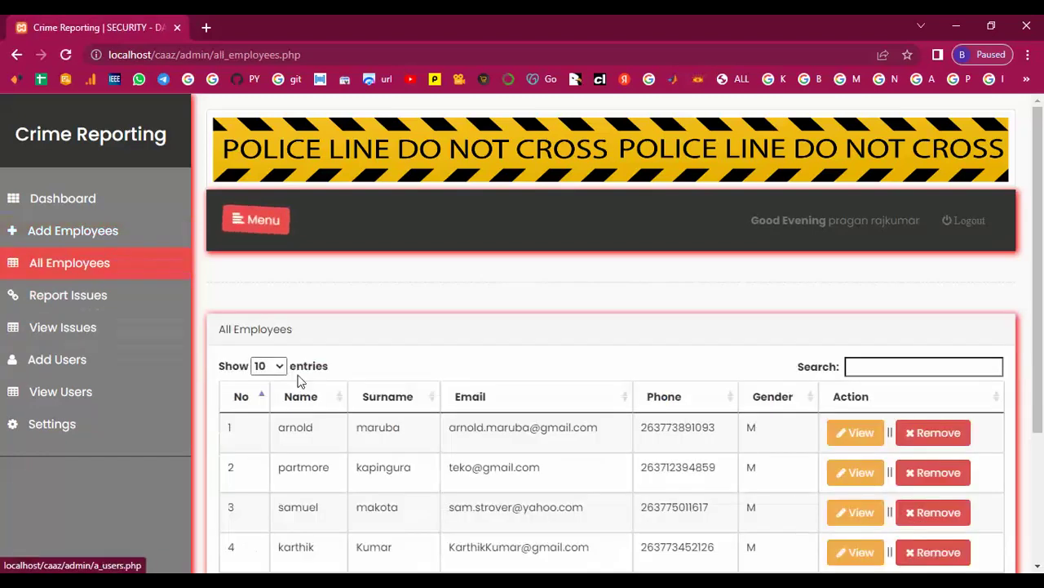
scroll(327, 378, "down", 3)
left_click(852, 363)
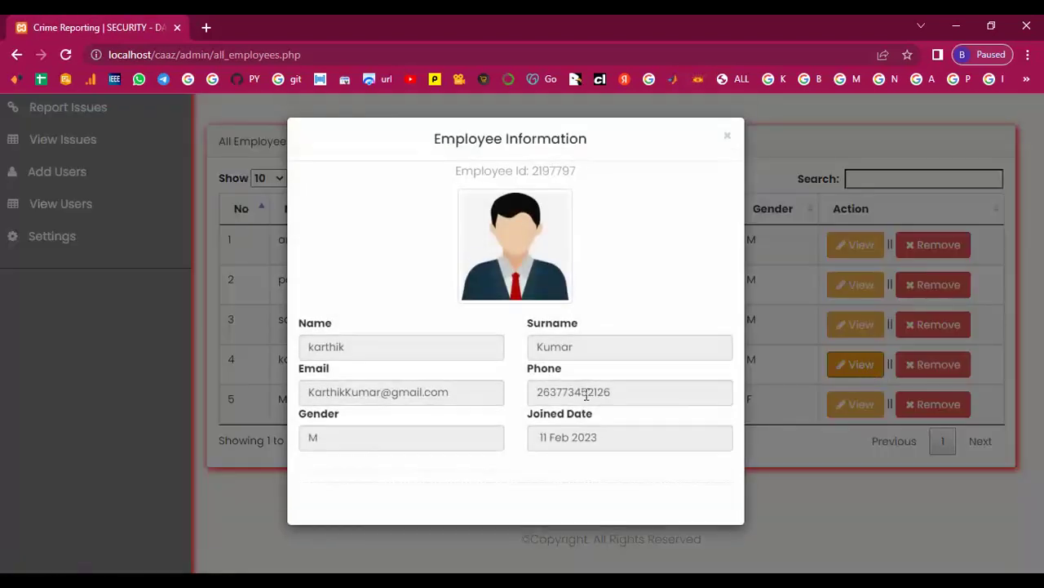
left_click(726, 139)
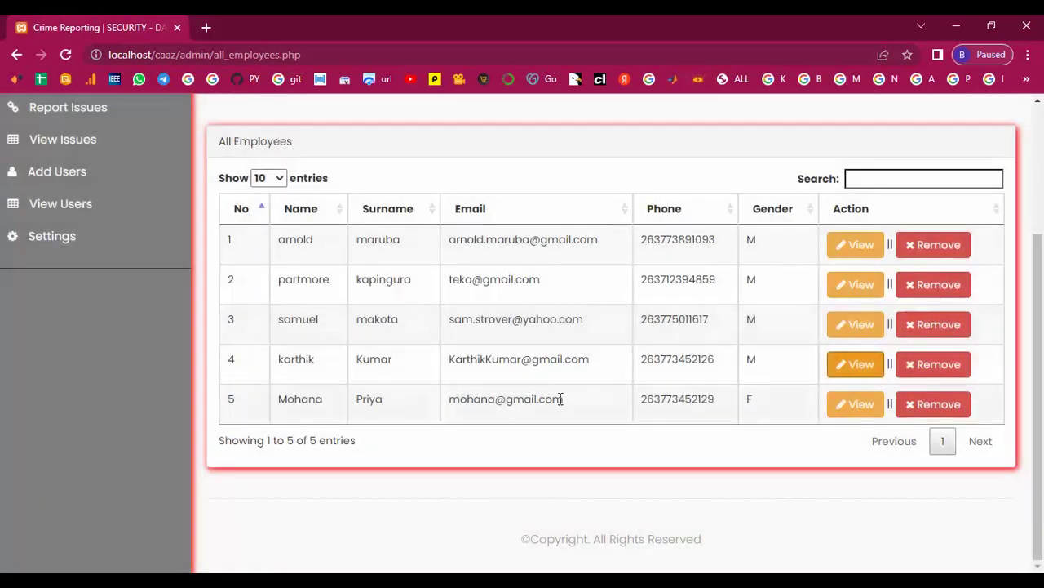
left_click(848, 403)
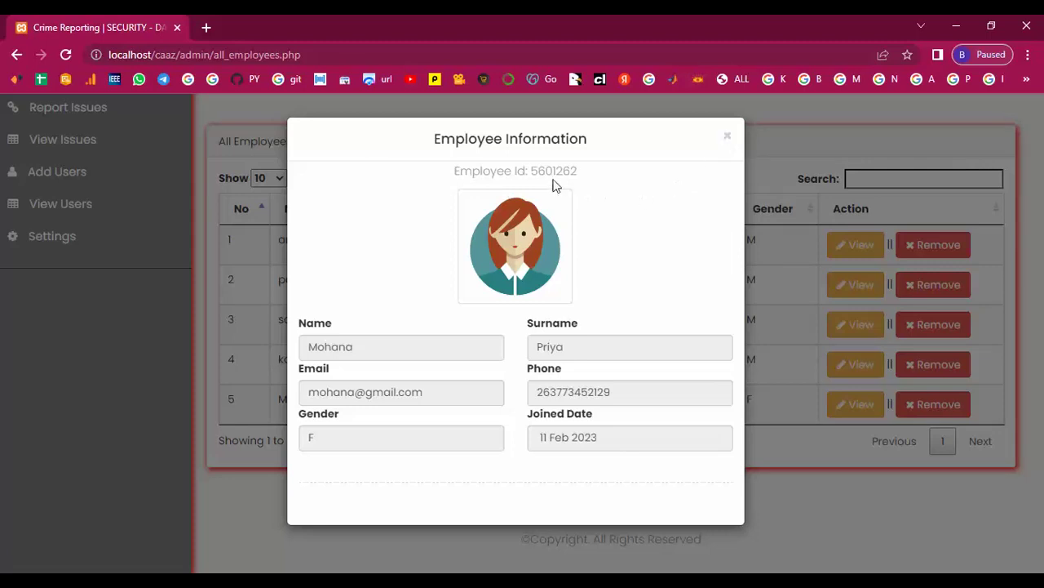
left_click_drag(532, 169, 570, 167)
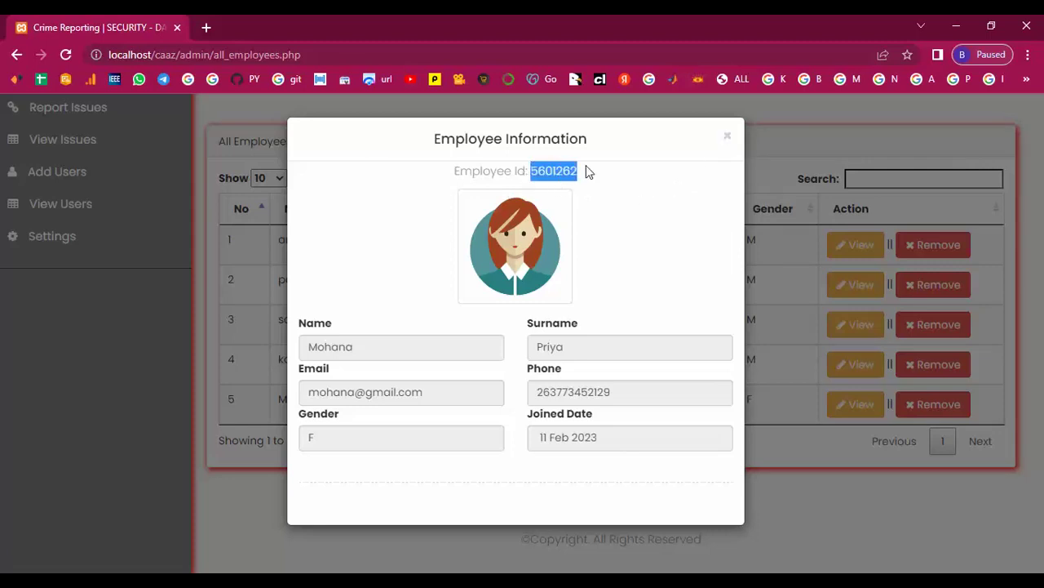
left_click(725, 144)
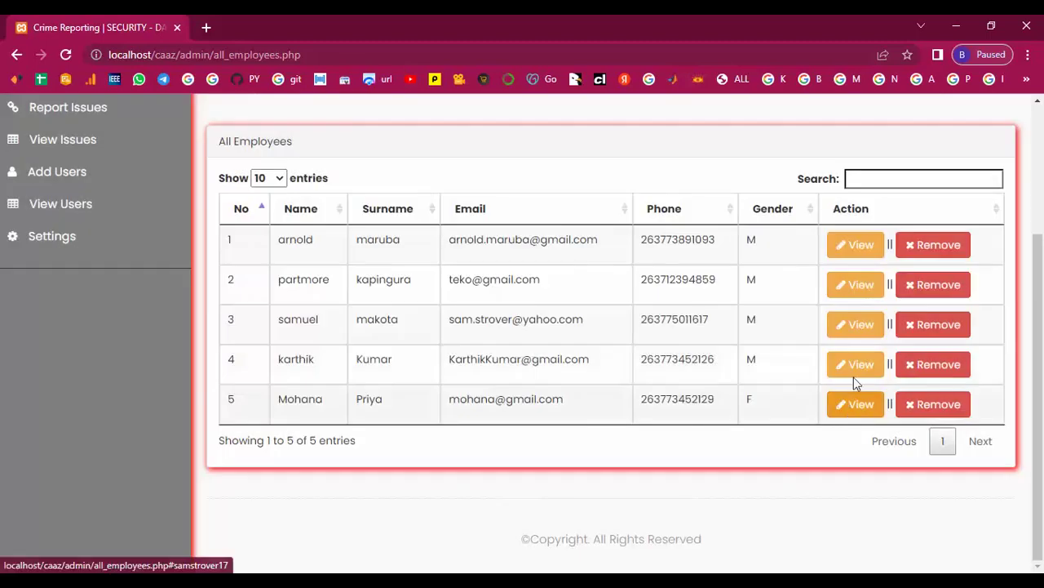
left_click(856, 364)
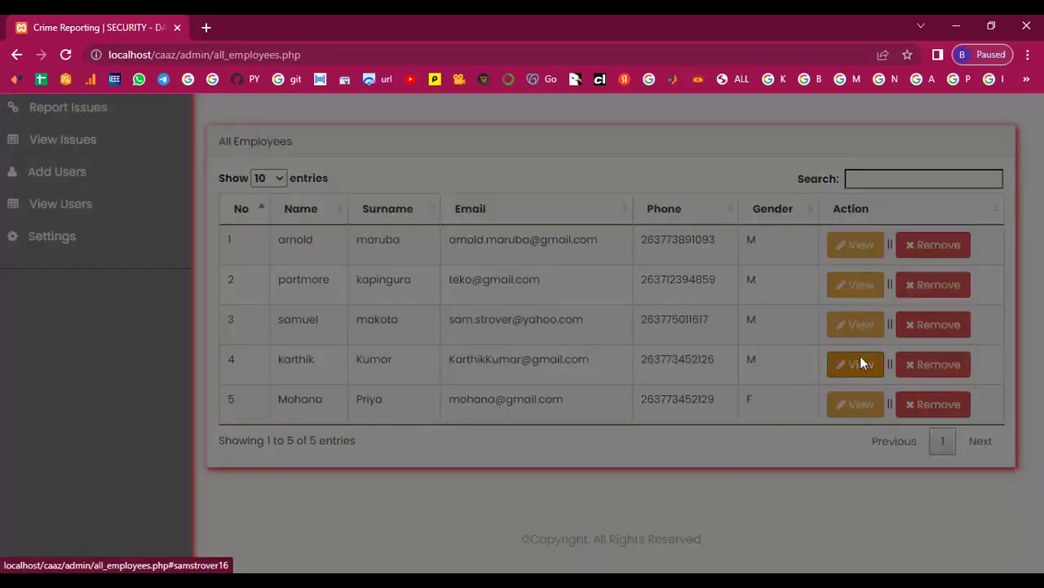
left_click_drag(558, 170, 582, 169)
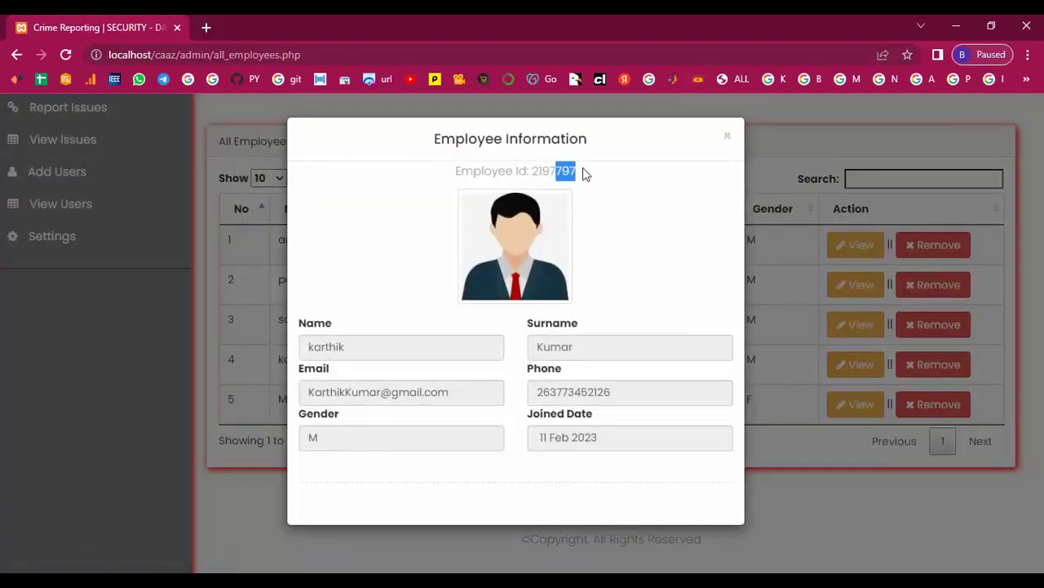
left_click(727, 141)
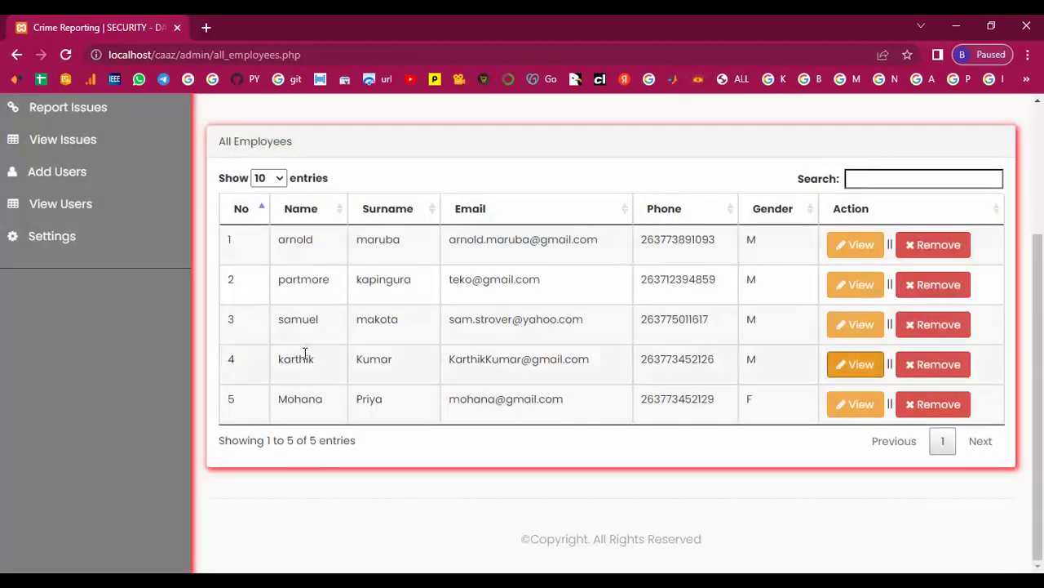
scroll(302, 350, "up", 3)
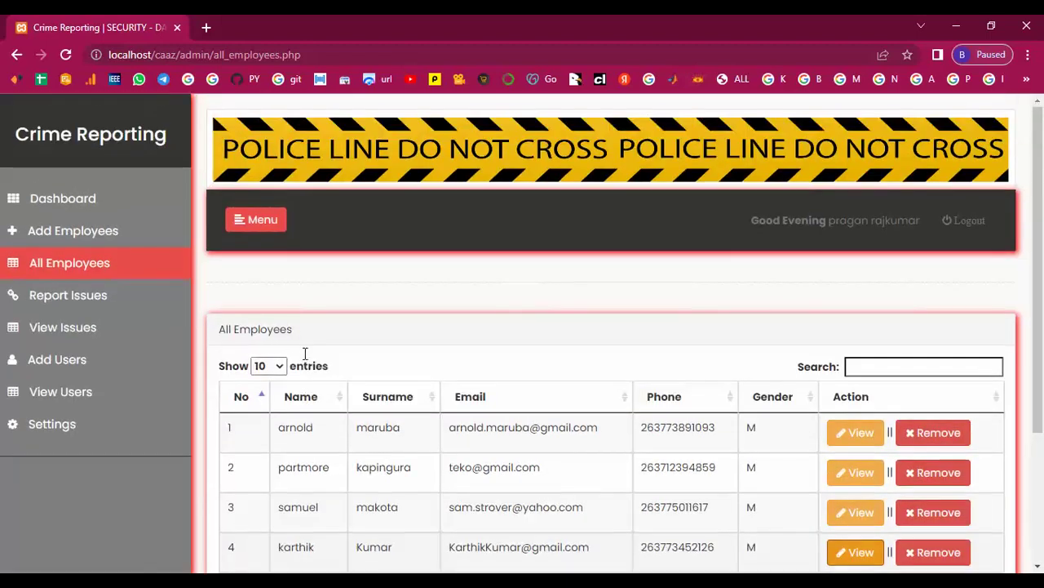
- File a Critical-severity case described 'Very Critical' for the newest employee number
left_click(52, 299)
scroll(51, 303, "down", 1)
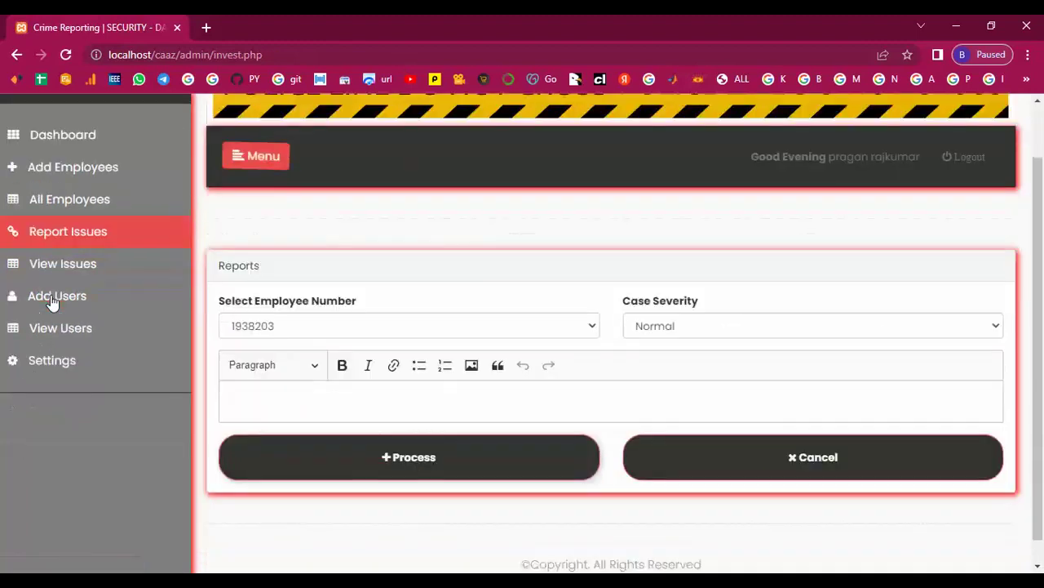
left_click(594, 303)
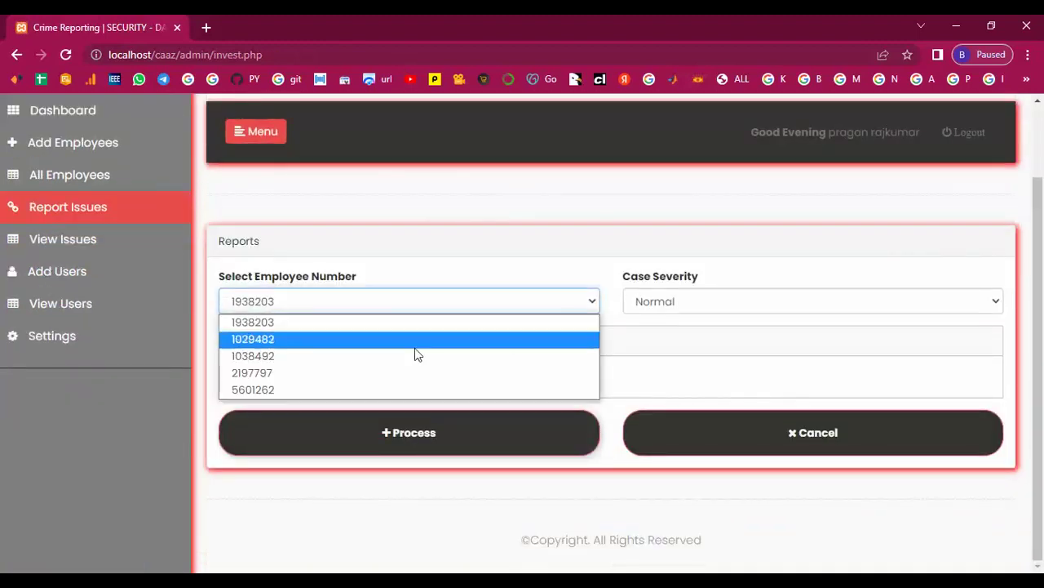
left_click(277, 390)
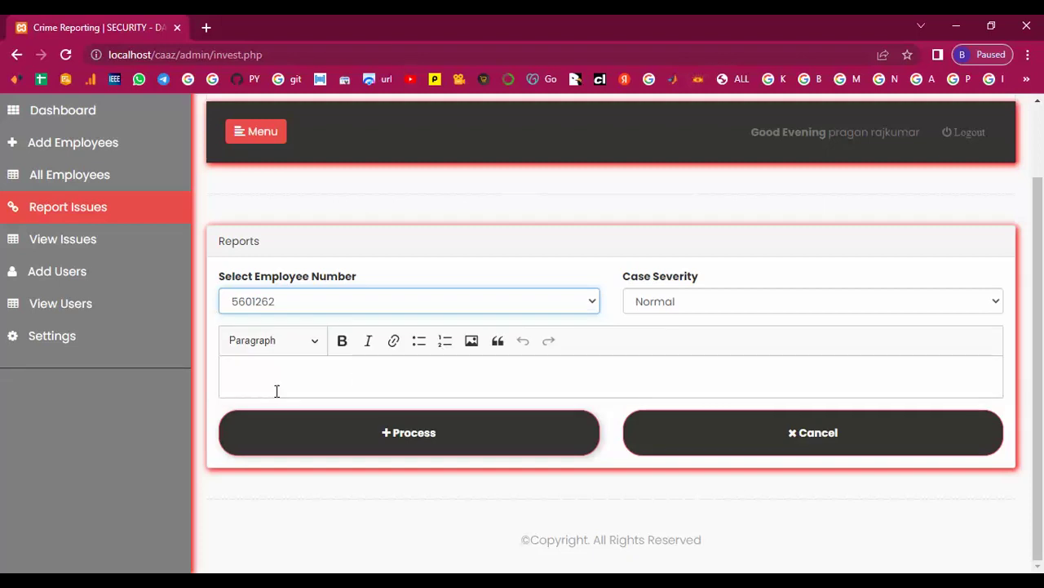
left_click(687, 304)
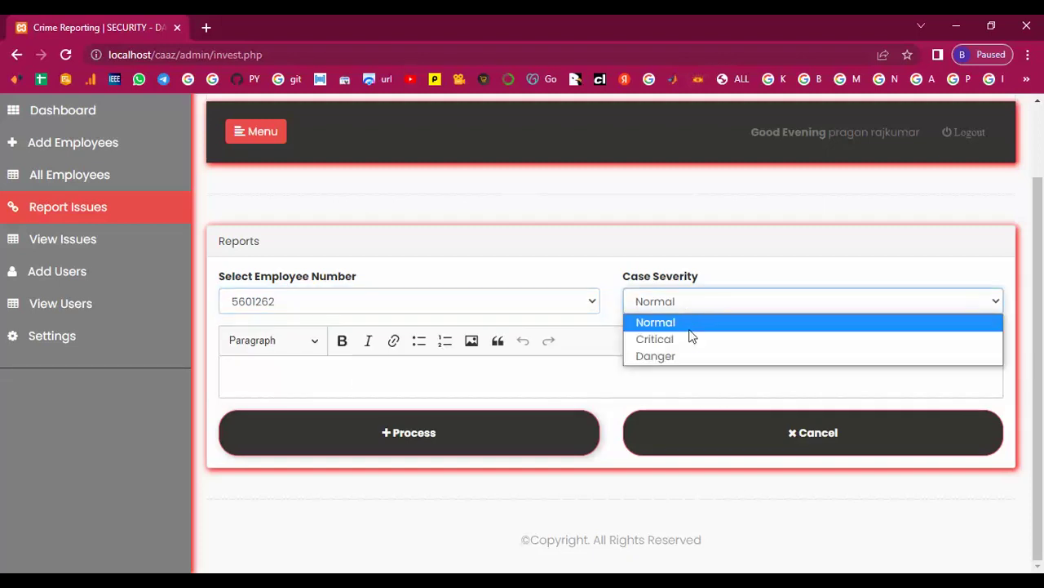
left_click(689, 341)
left_click(368, 375)
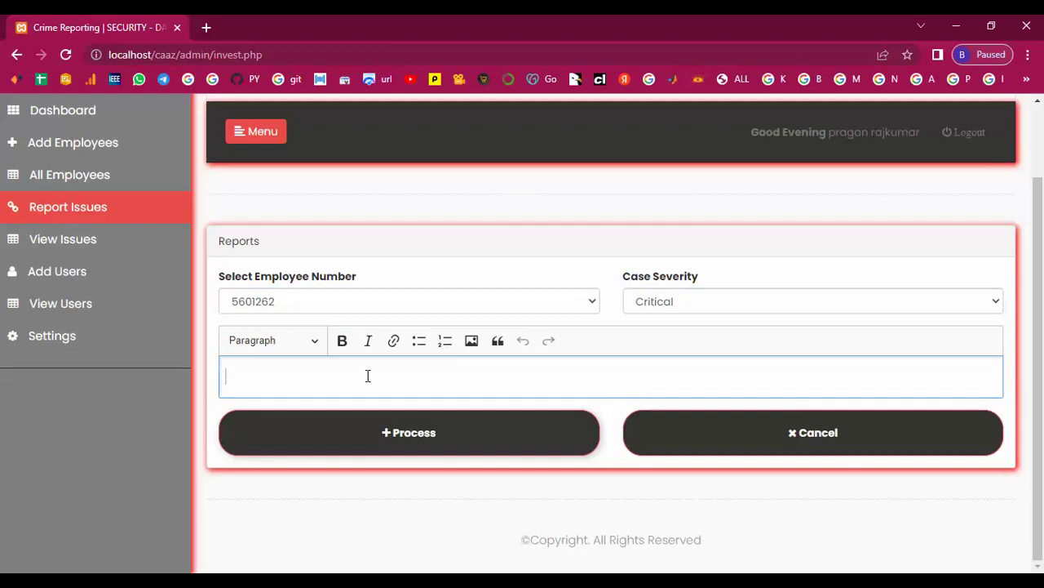
type("Very Critical")
left_click(392, 441)
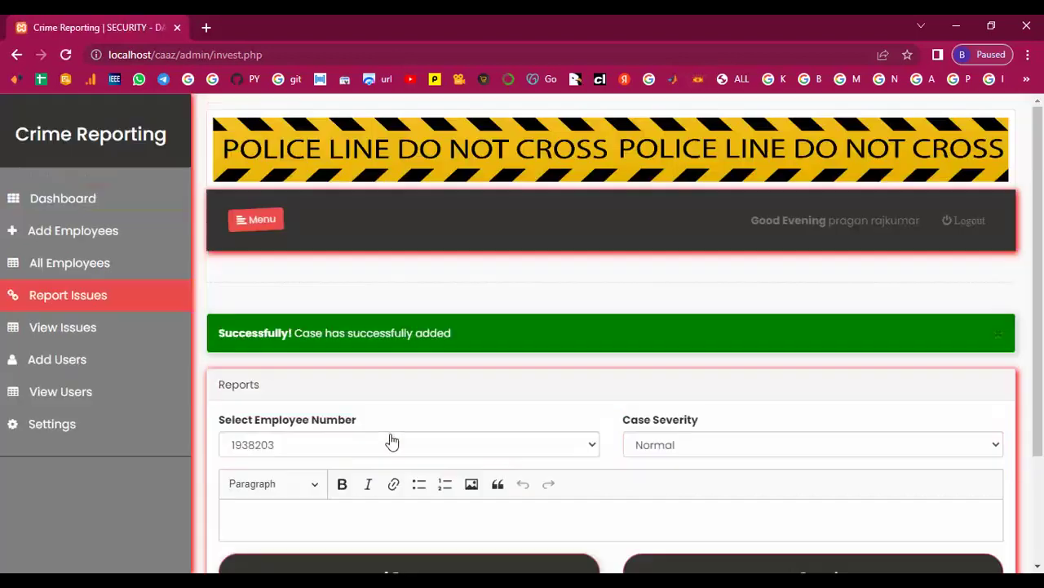
- File a Danger-severity case described 'Very Danger' for the fourth employee number
left_click(590, 447)
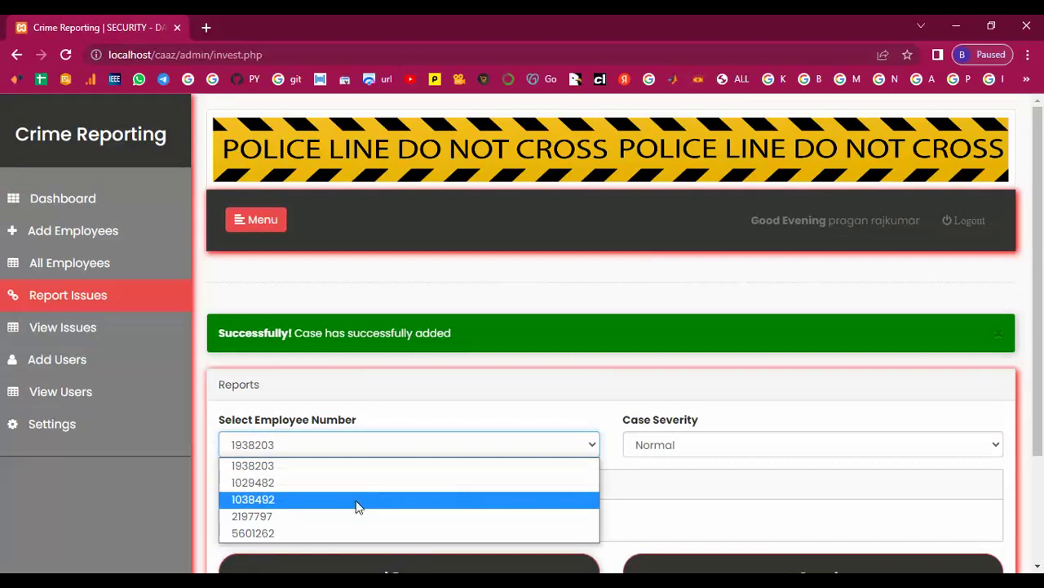
left_click(264, 517)
left_click(780, 389)
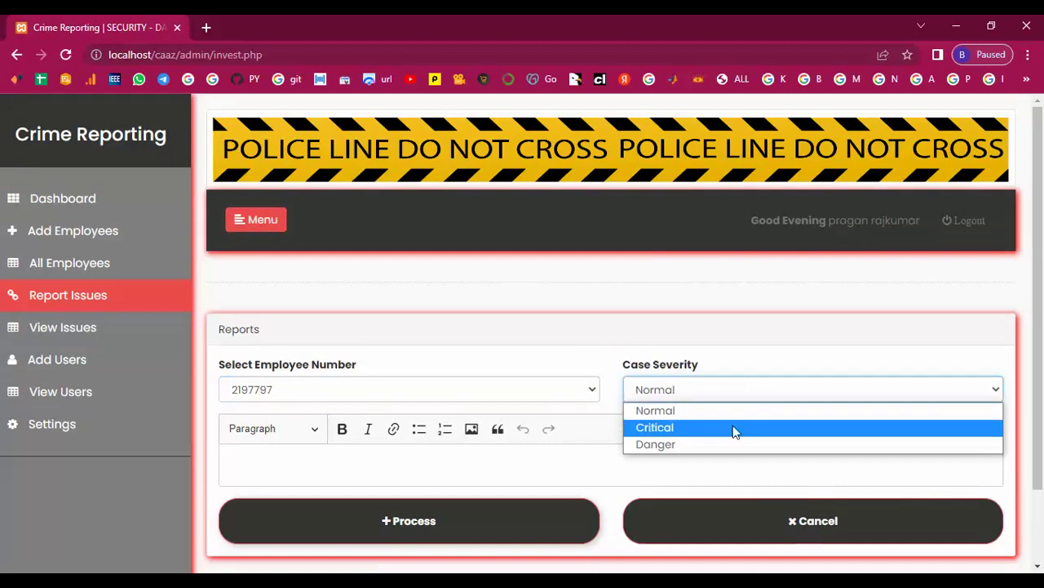
left_click(679, 448)
left_click(320, 458)
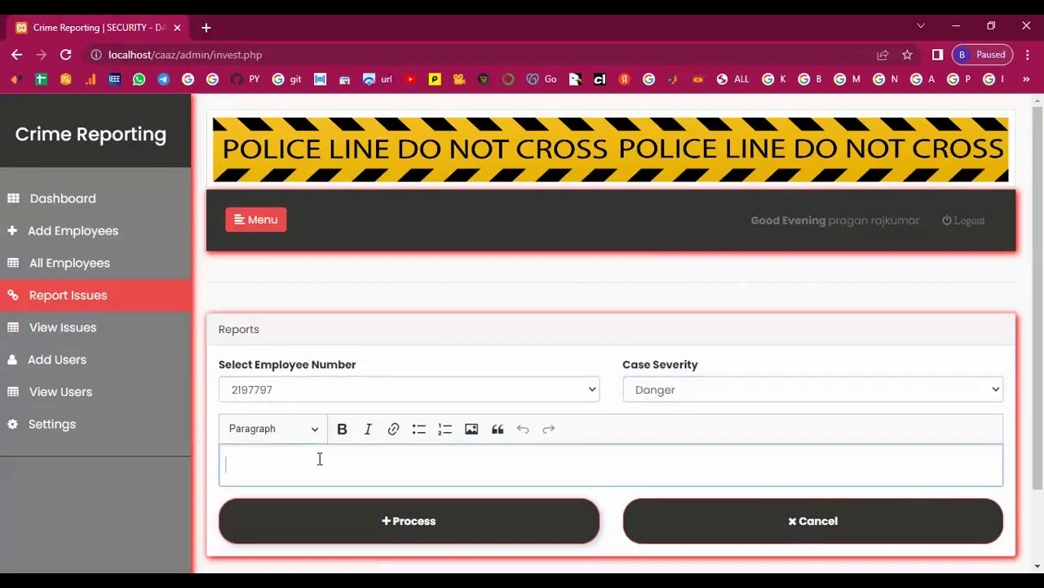
type("Very Danger")
left_click(390, 531)
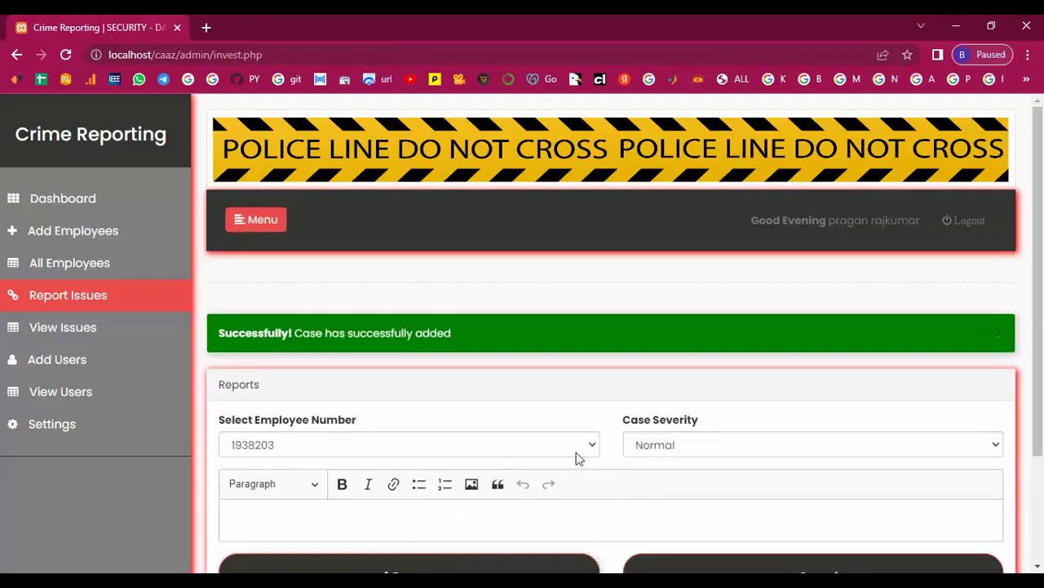
left_click(589, 444)
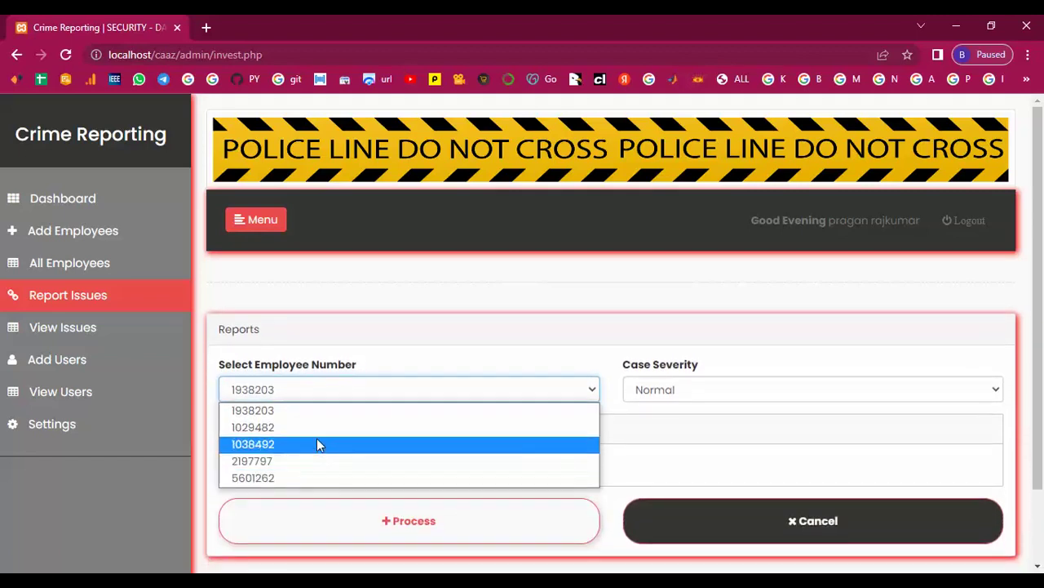
left_click(317, 441)
left_click(847, 395)
left_click(726, 449)
left_click(454, 459)
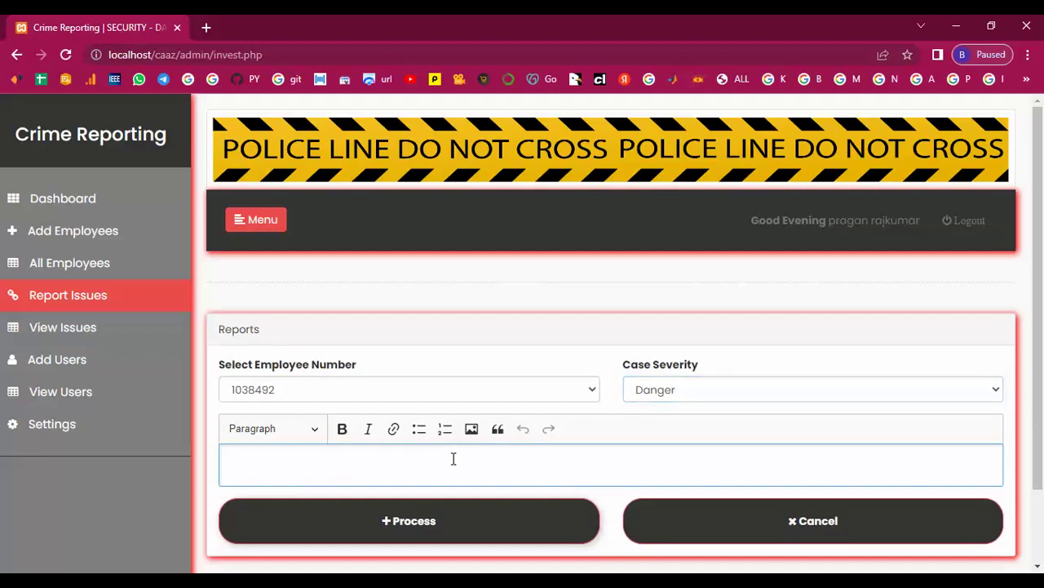
type("Very Danger")
scroll(452, 459, "down", 2)
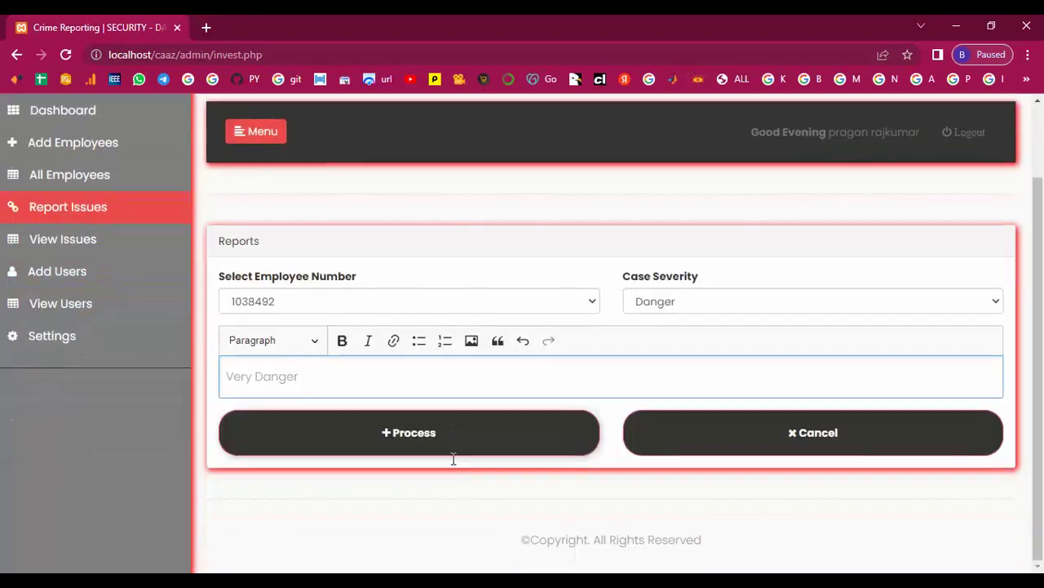
left_click(412, 438)
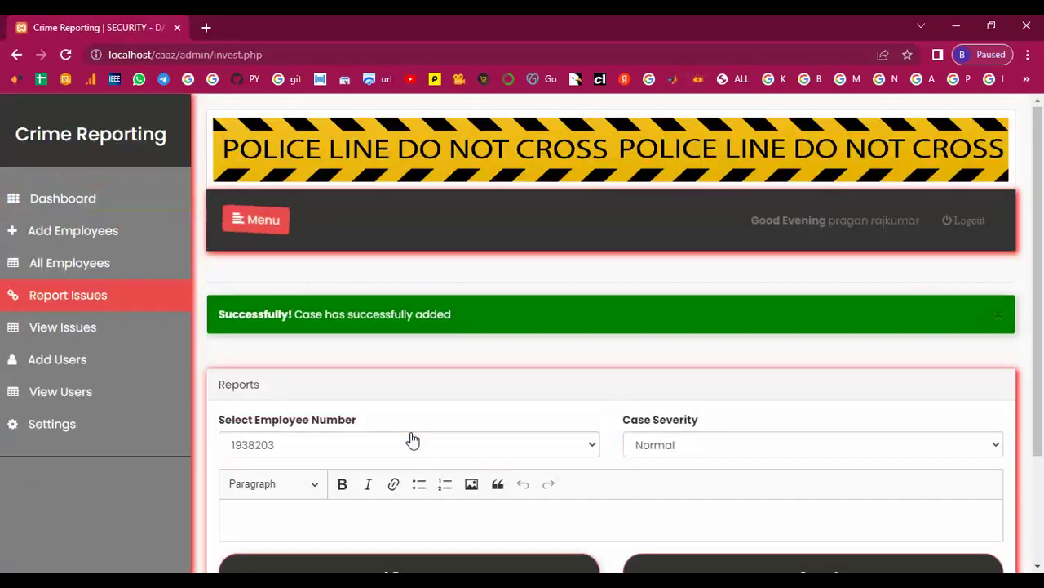
left_click(63, 327)
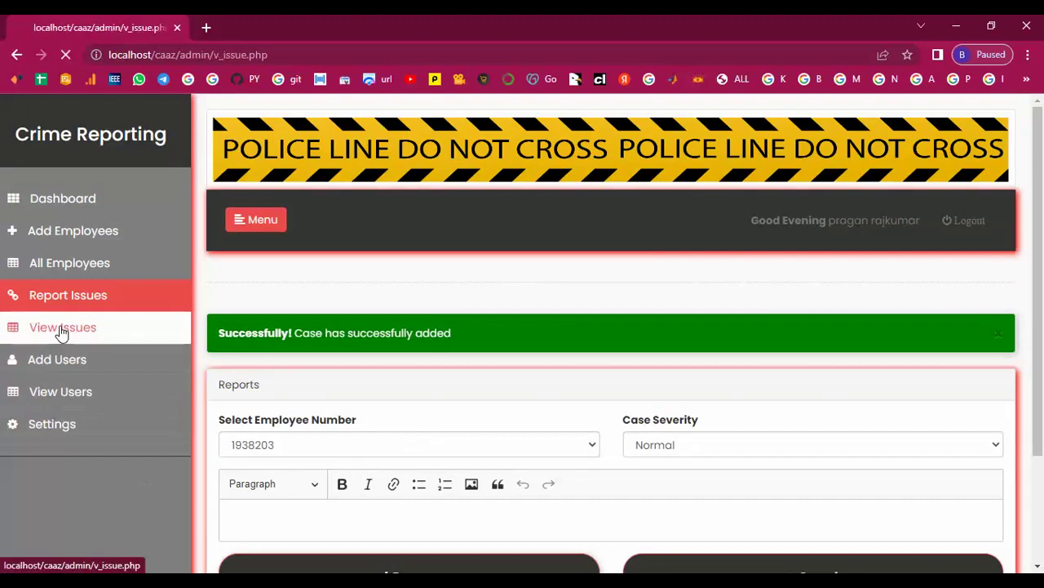
scroll(309, 452, "down", 5)
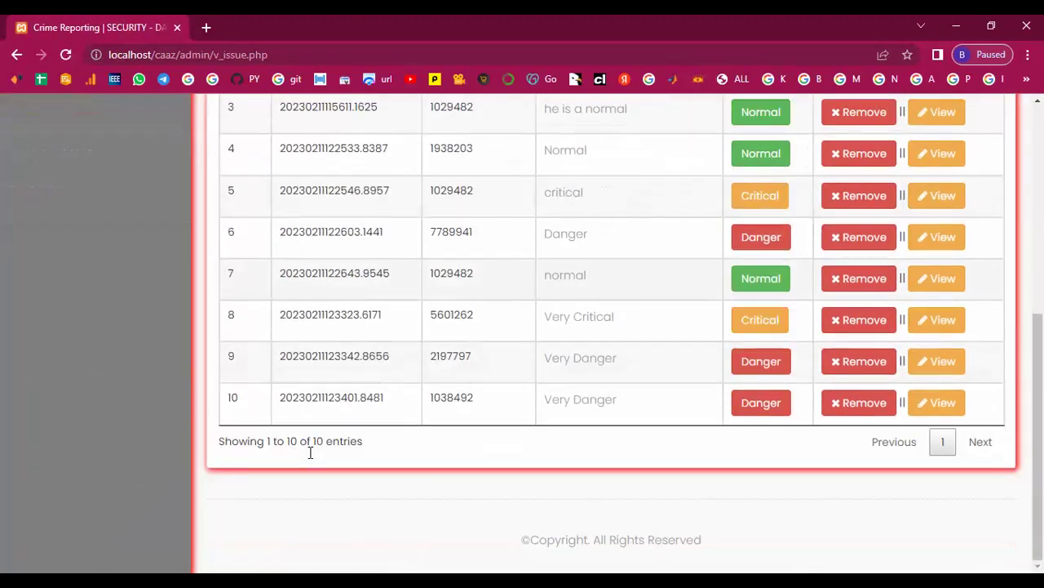
left_click(935, 361)
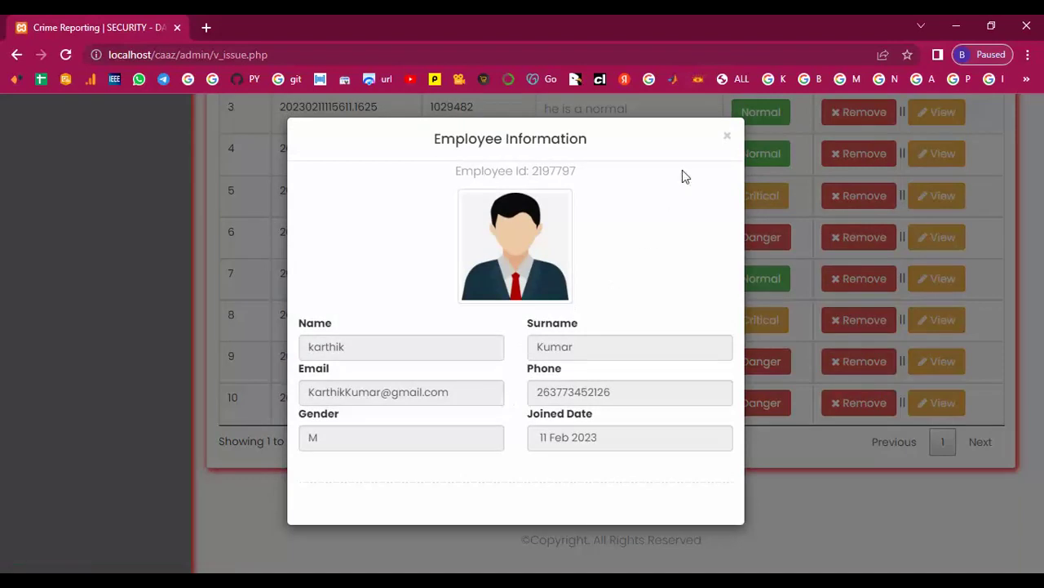
left_click(725, 138)
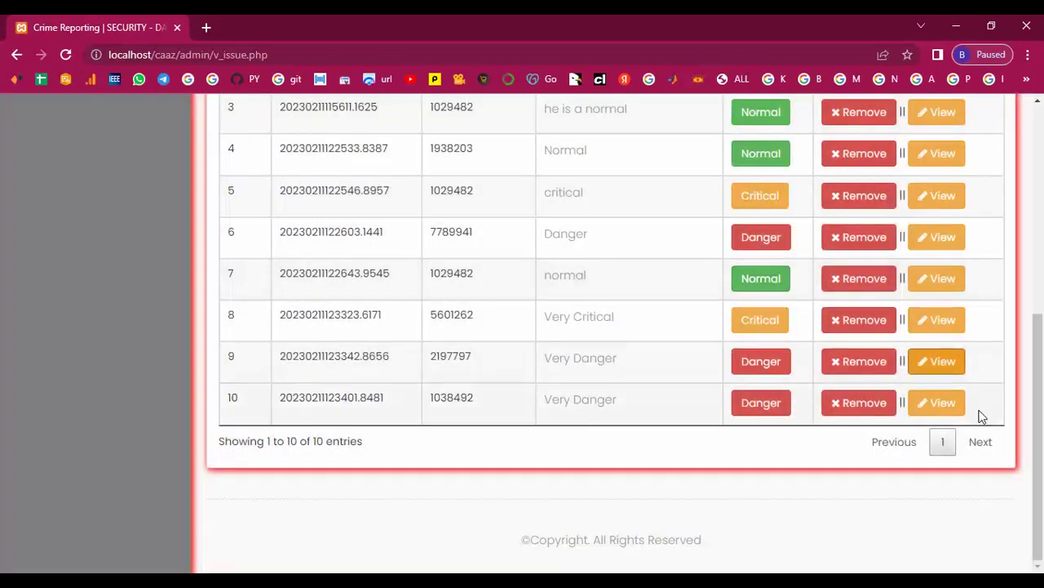
left_click(946, 406)
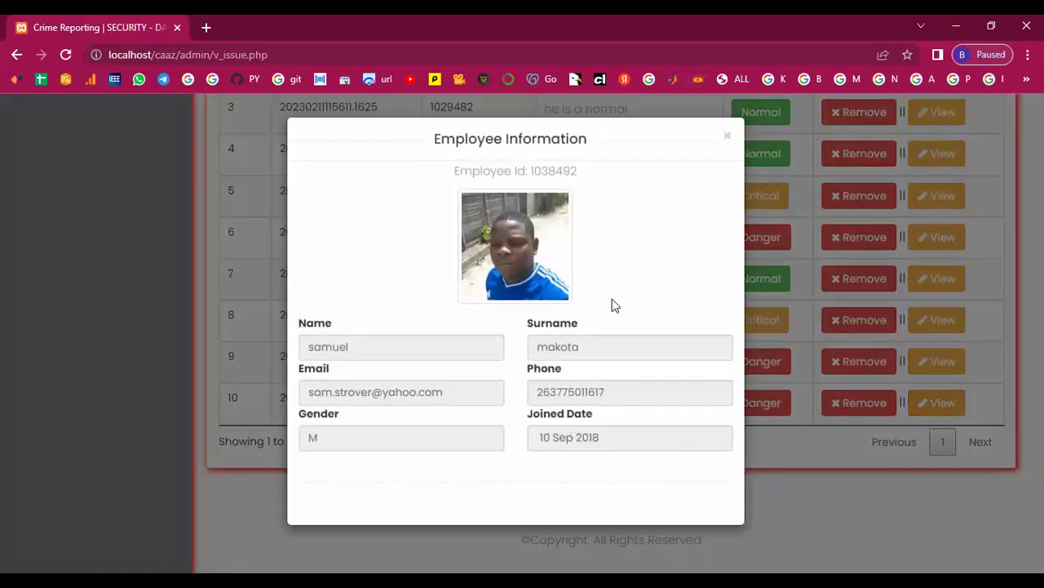
left_click(728, 137)
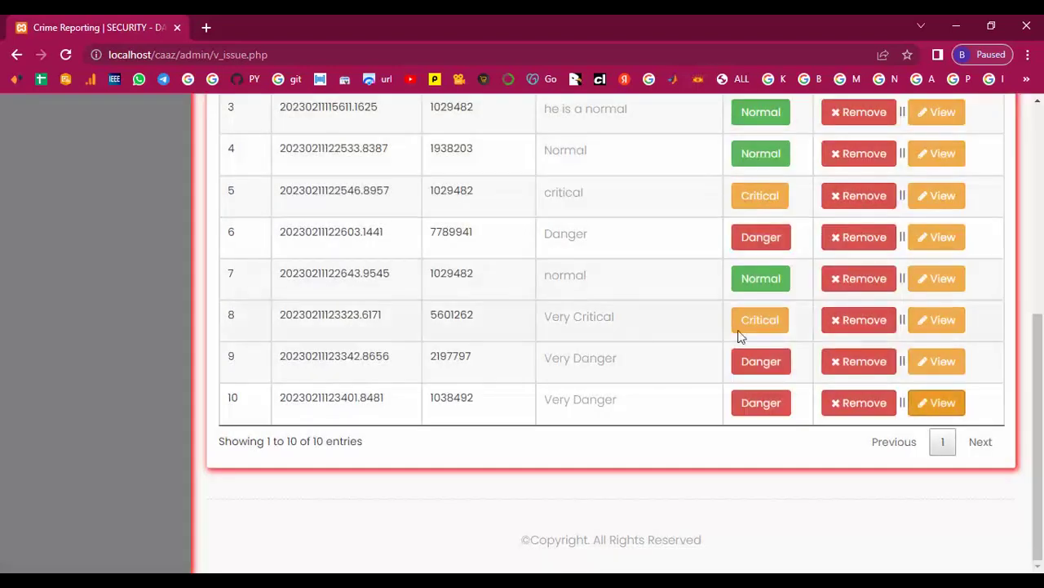
left_click(941, 322)
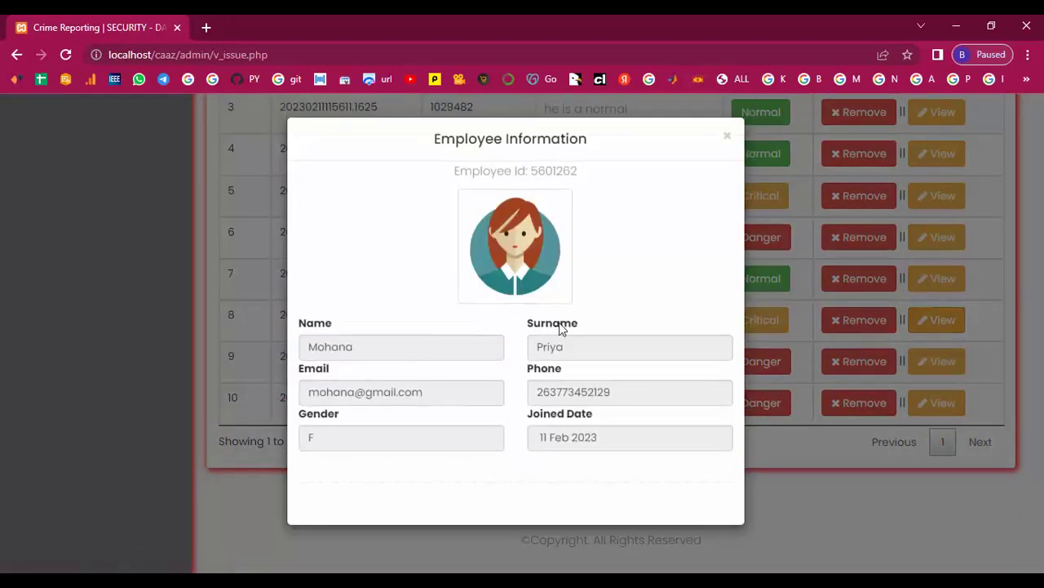
left_click(725, 139)
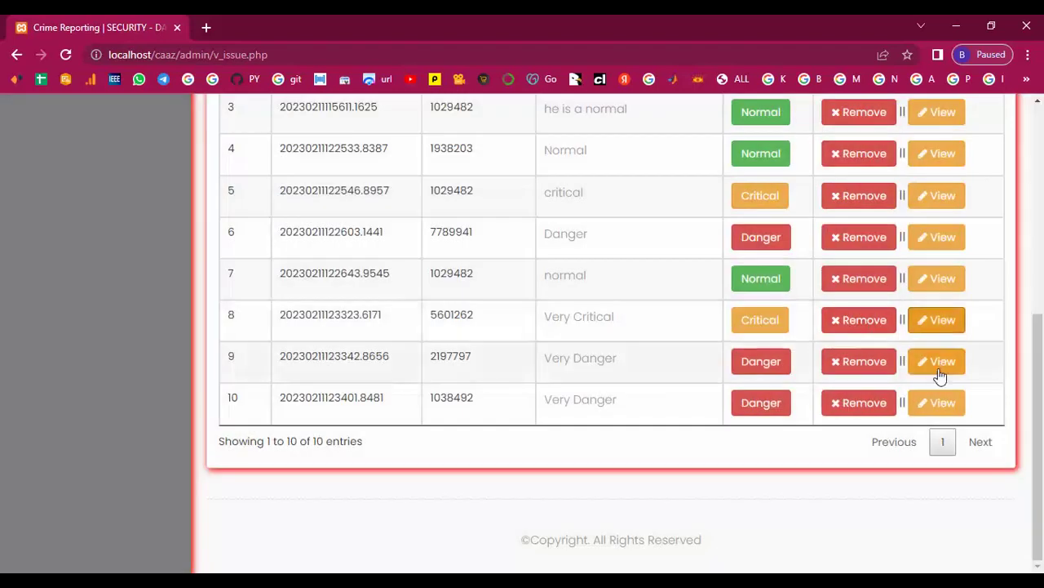
left_click(941, 363)
left_click(728, 136)
scroll(493, 444, "up", 1)
scroll(493, 445, "up", 5)
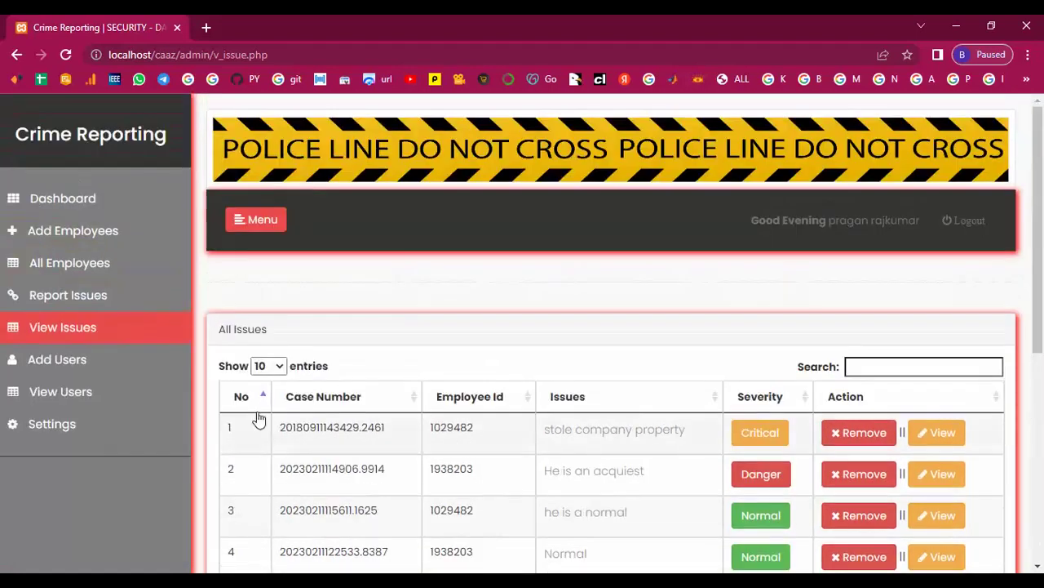
- Start a new user with access level 2, entering first name, surname and e-mail
left_click(66, 363)
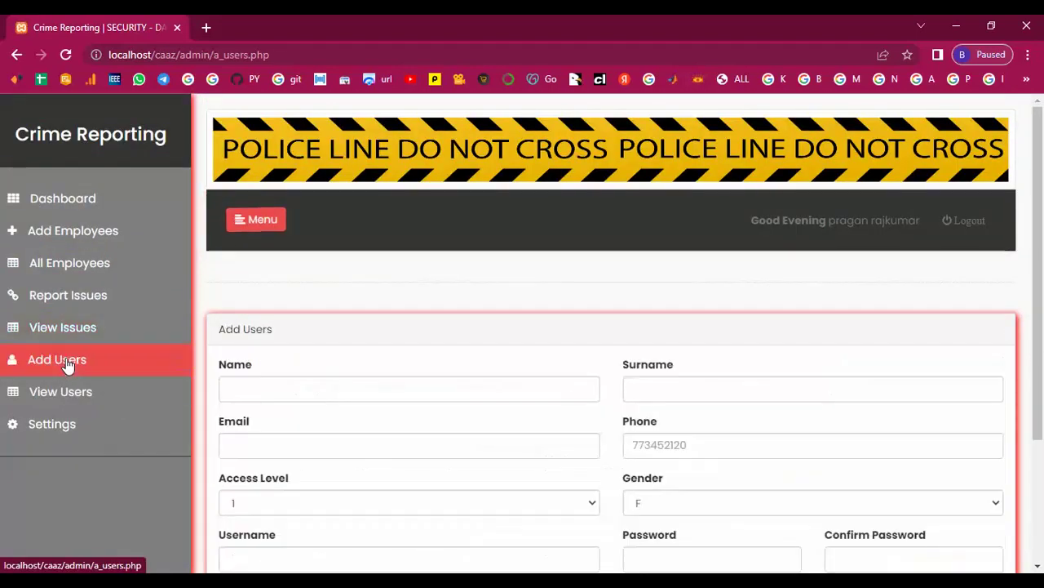
scroll(422, 466, "down", 2)
left_click(454, 331)
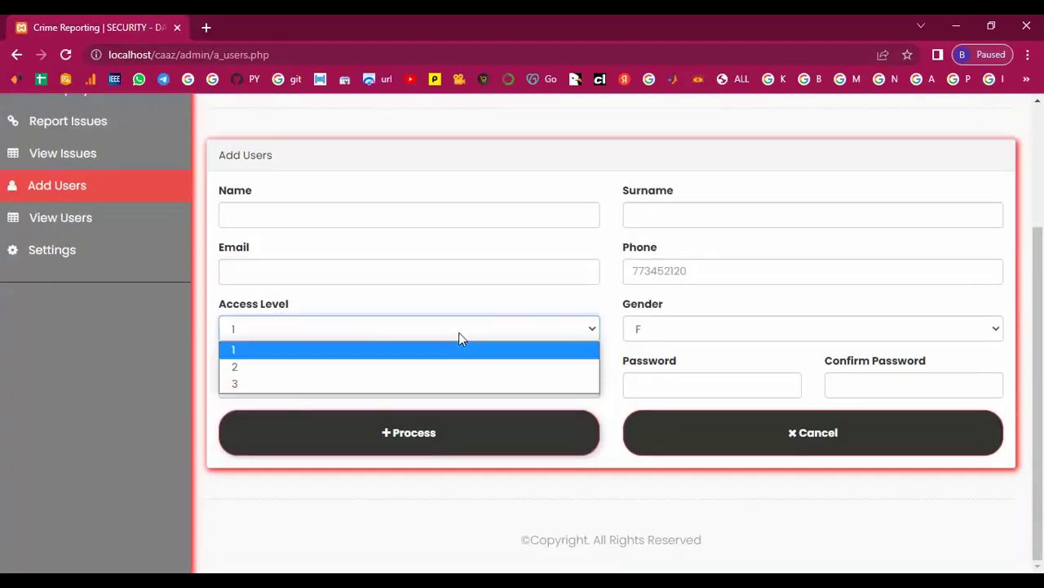
left_click(366, 369)
left_click(259, 213)
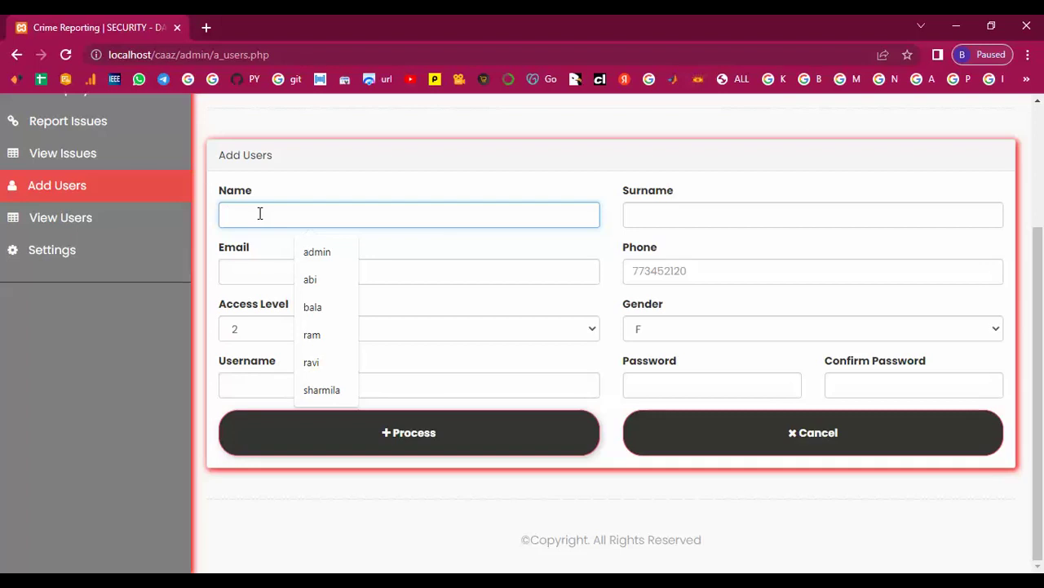
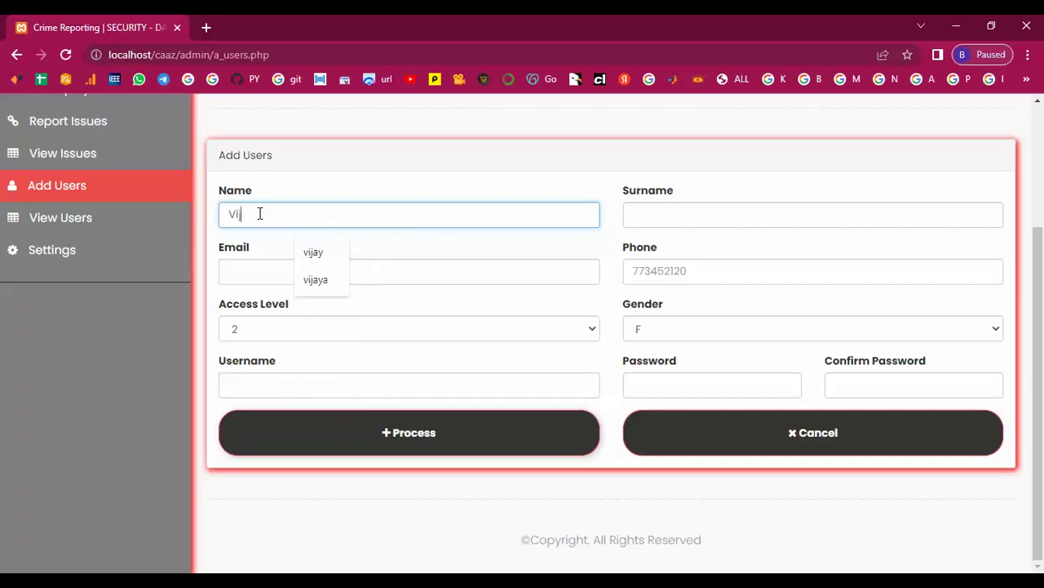
left_click(660, 212)
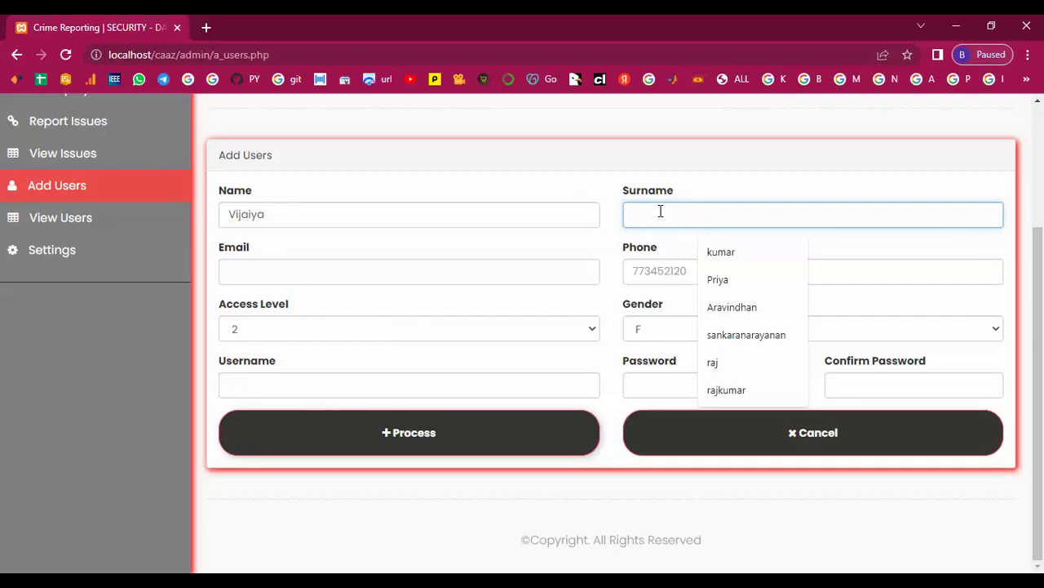
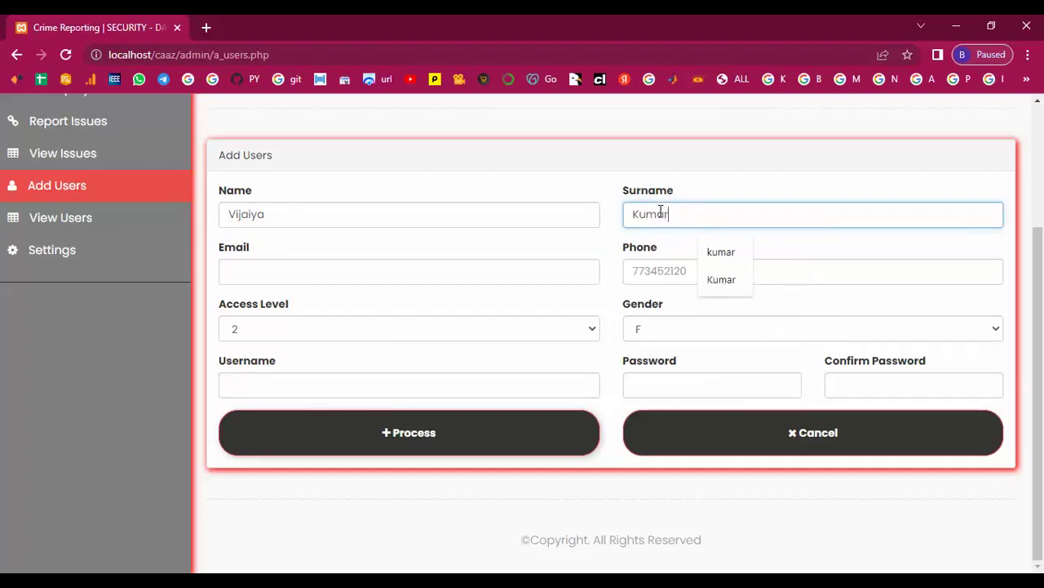
left_click(448, 271)
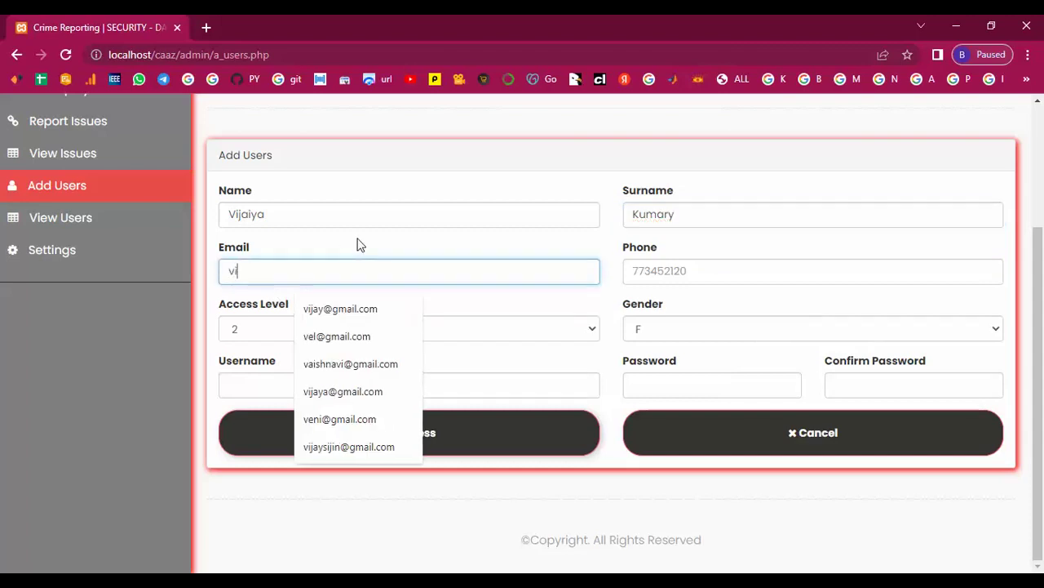
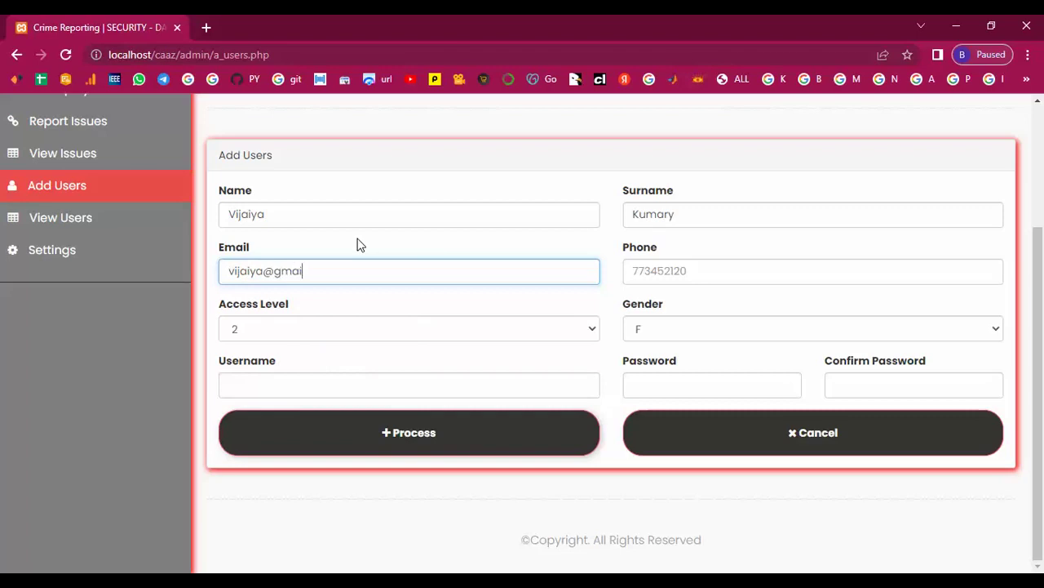
- Enter the user's phone, username, password and confirmation, then submit the account
left_click(649, 274)
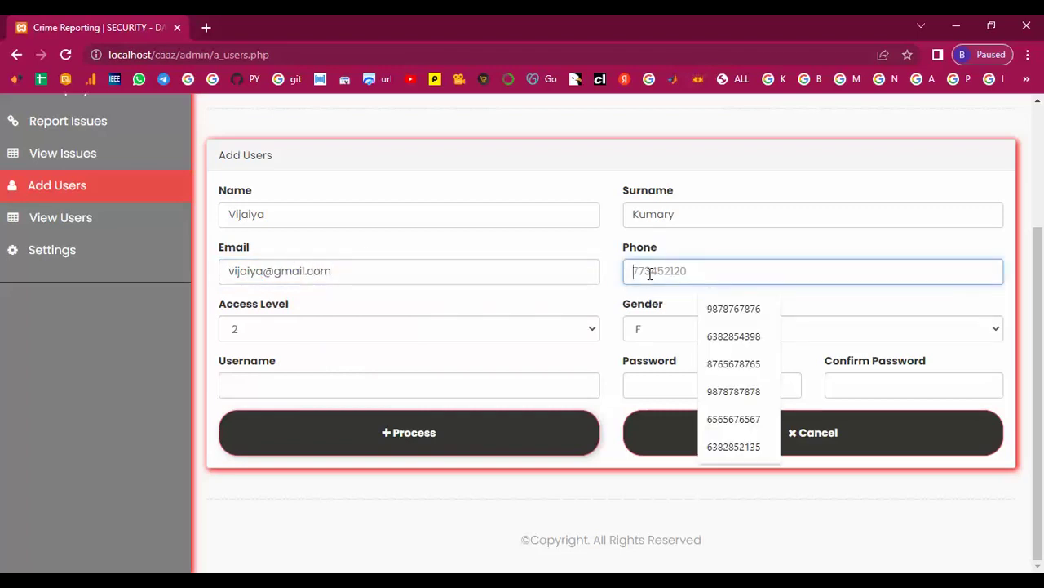
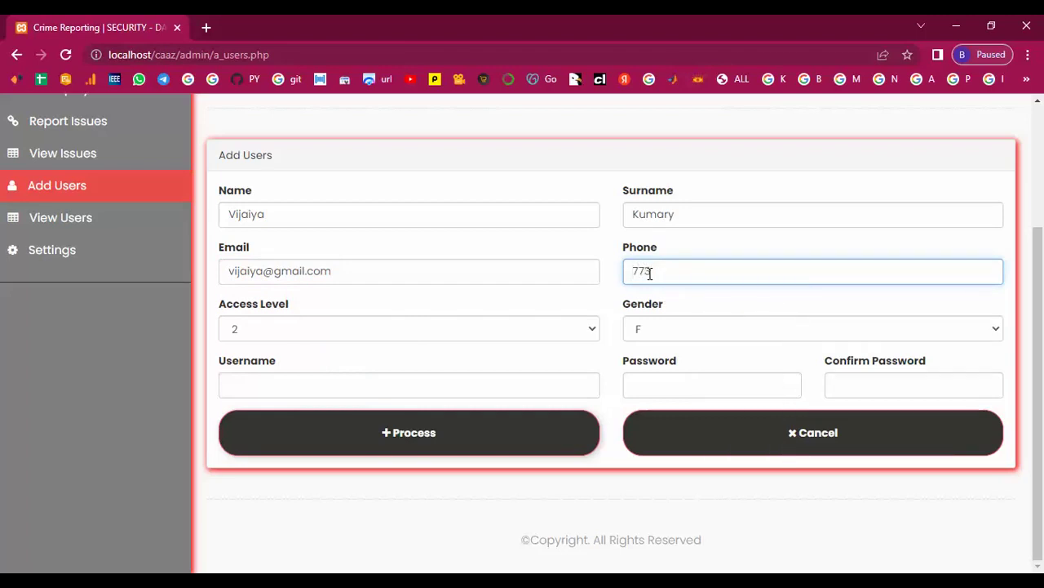
left_click(360, 388)
type("vi")
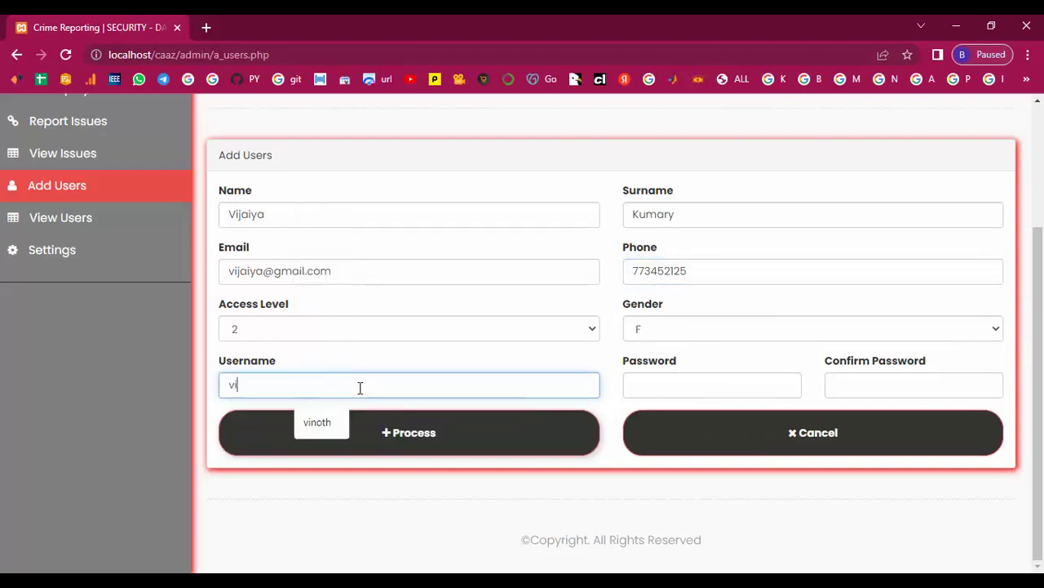
type("jaya")
left_click(710, 385)
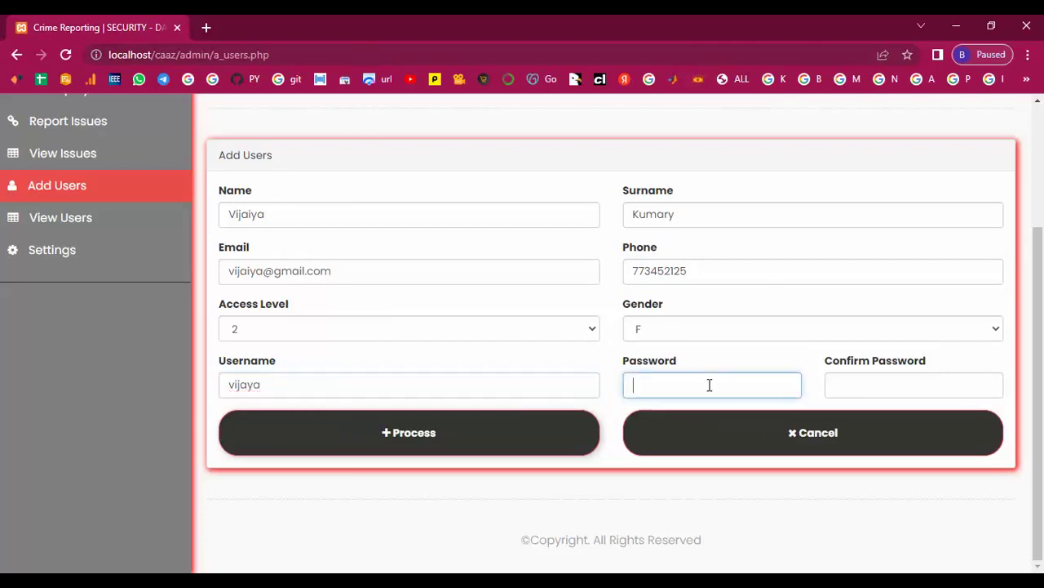
type("123456")
left_click(893, 382)
type("1234")
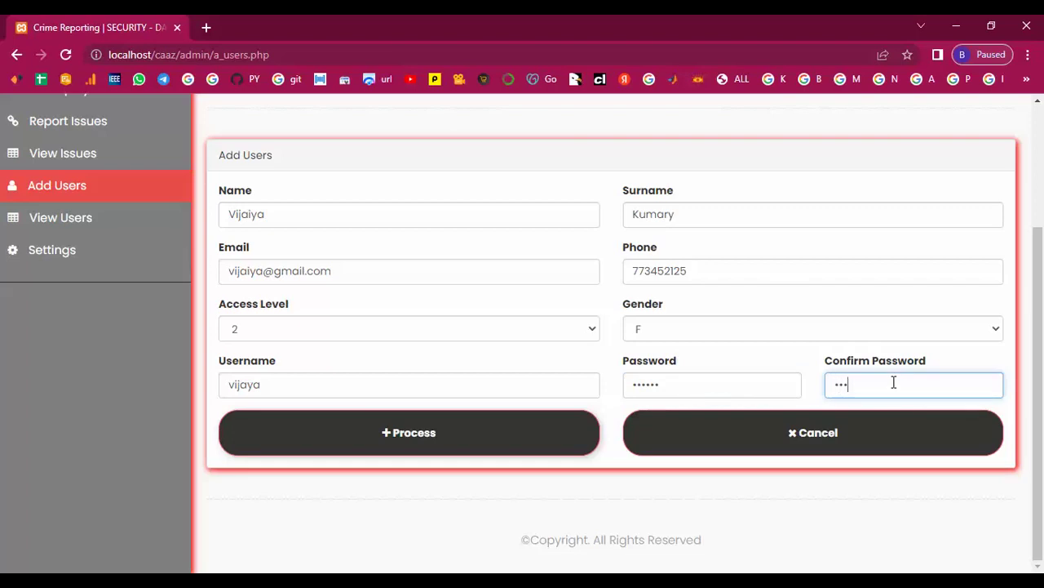
type("56")
left_click(394, 440)
- Set access level 3 and enter the next user's first name, surname and e-mail
scroll(394, 441, "down", 3)
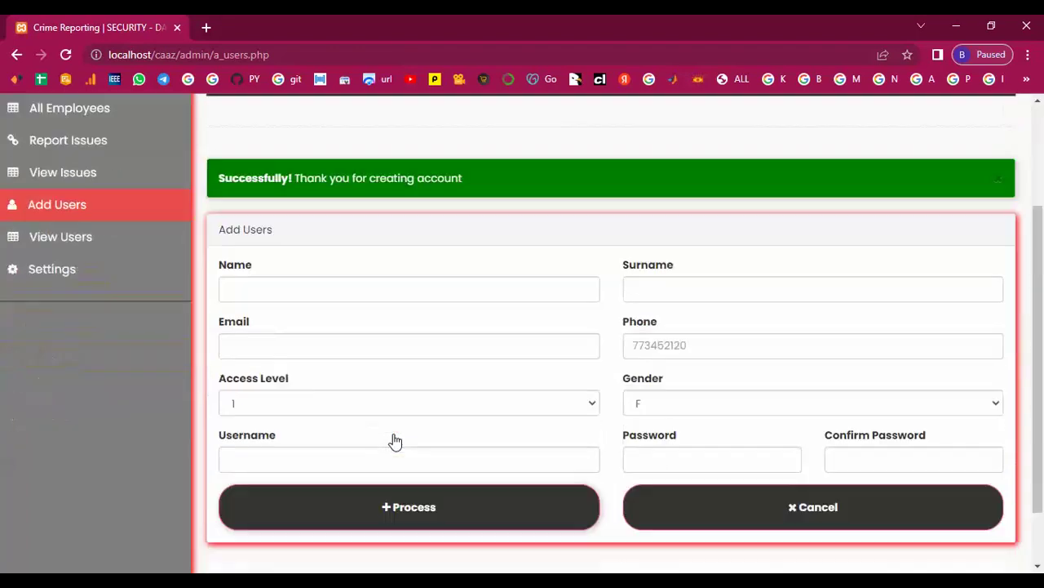
left_click(479, 331)
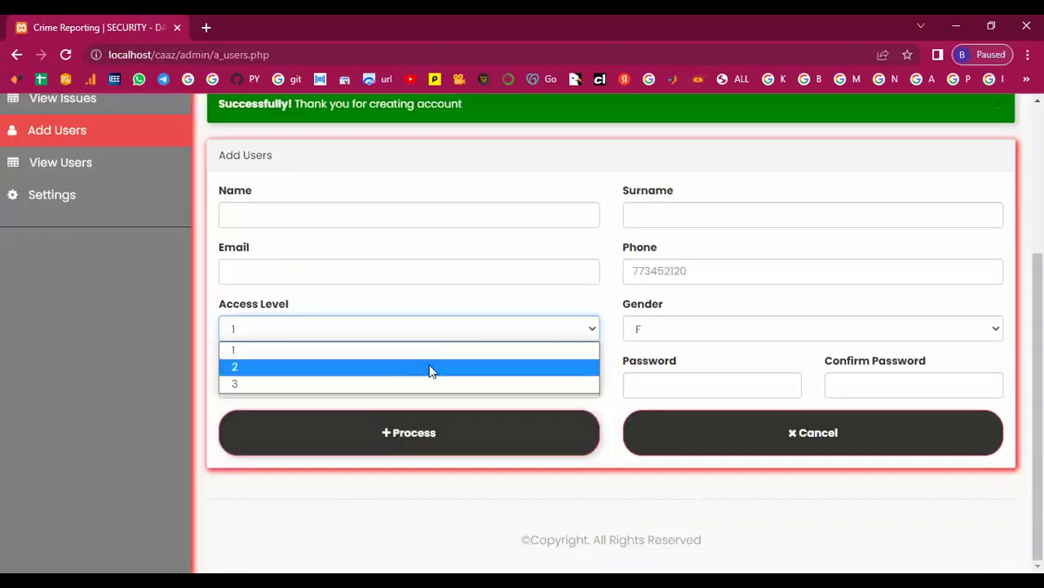
left_click(390, 386)
left_click(312, 217)
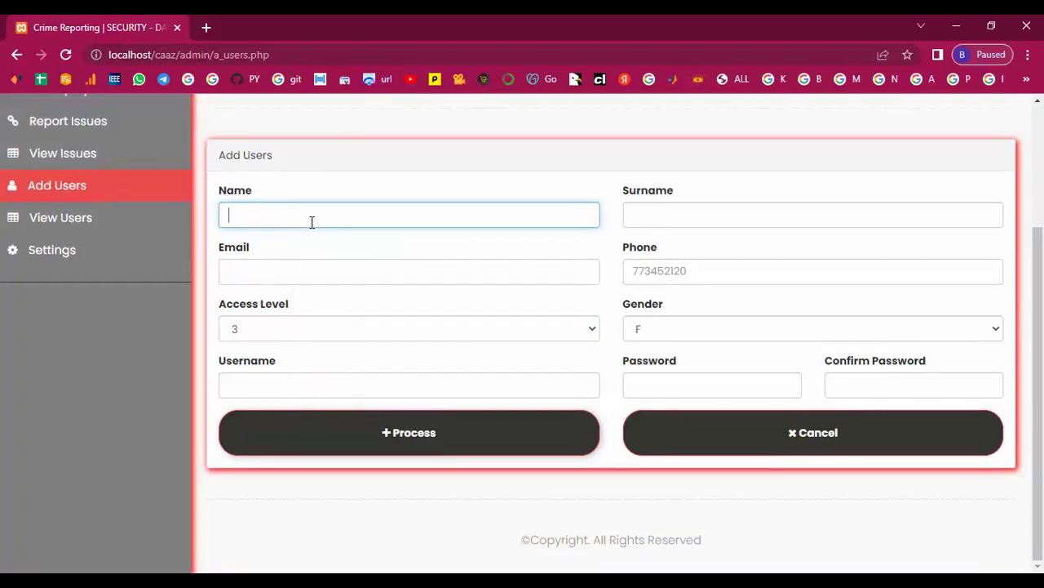
type("abi")
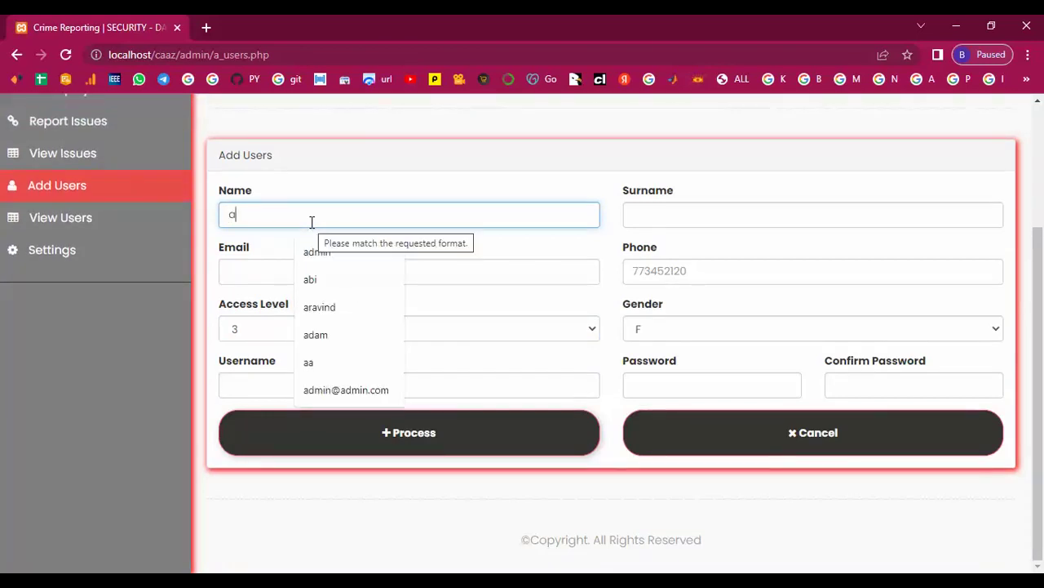
left_click(633, 219)
type("naiya")
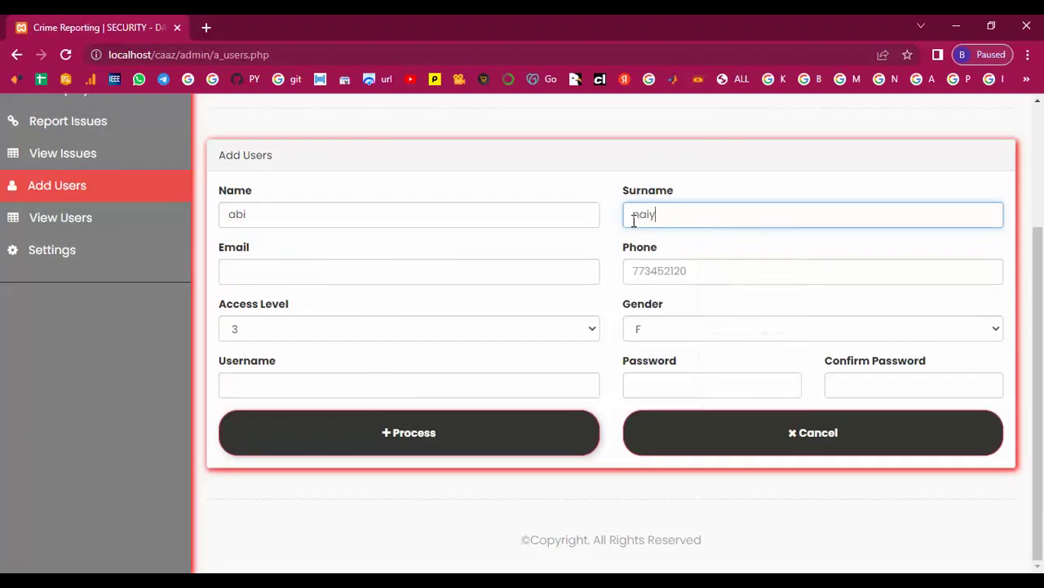
left_click(299, 273)
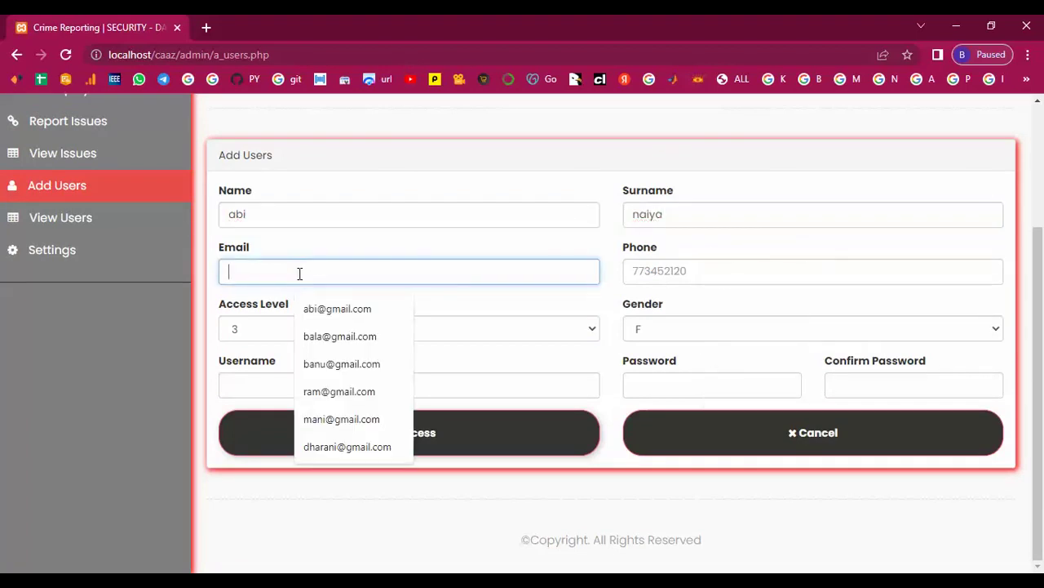
type("ab")
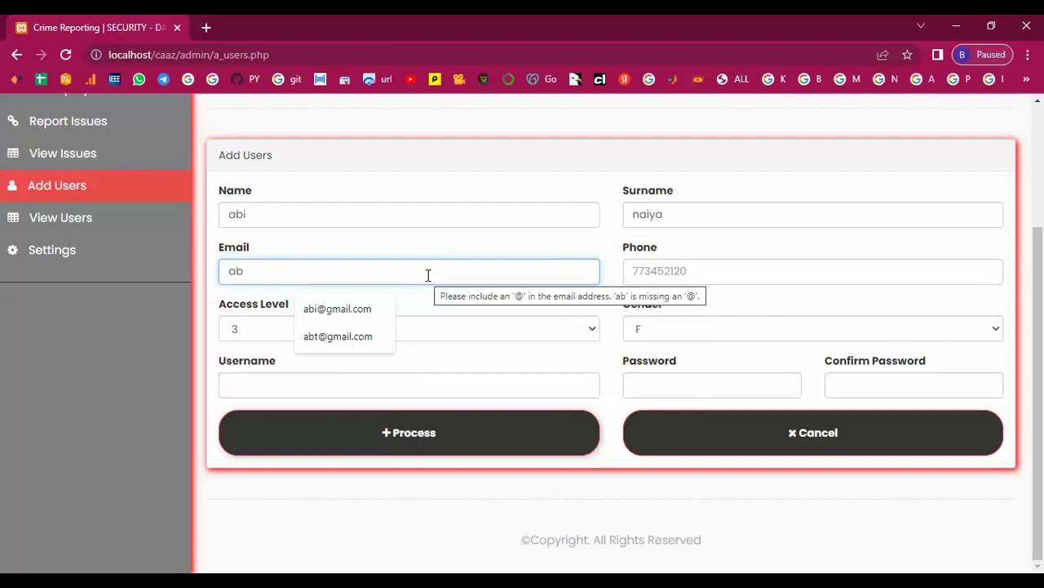
left_click(322, 312)
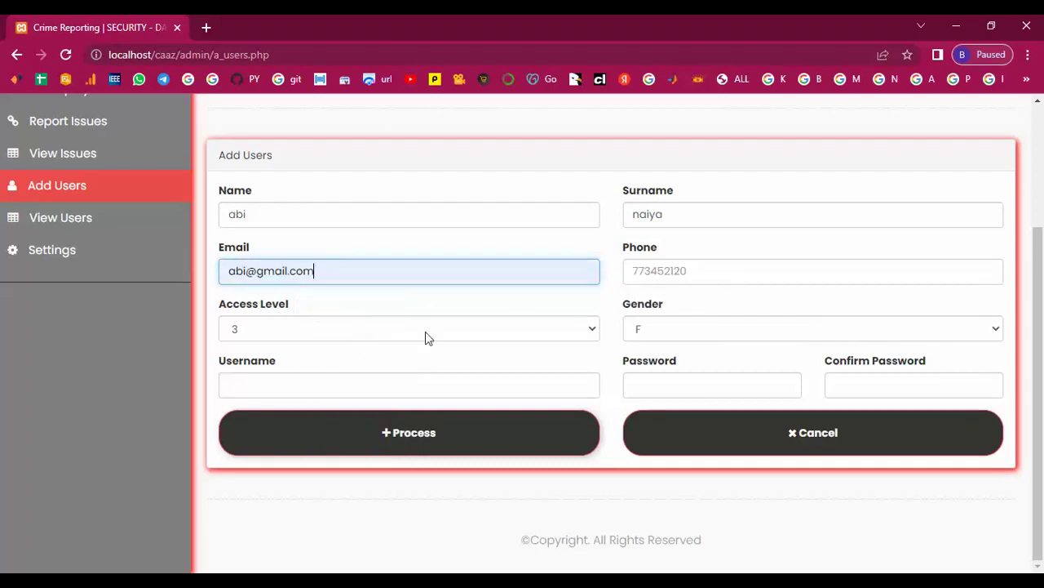
- Add the user's phone, username, password and confirmation, then submit the account
left_click(674, 270)
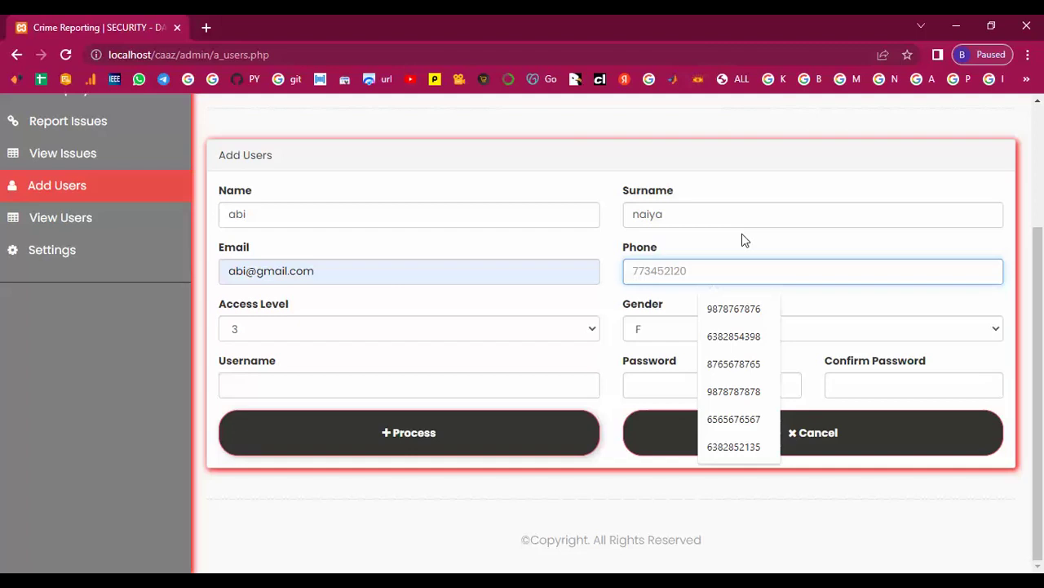
type("77")
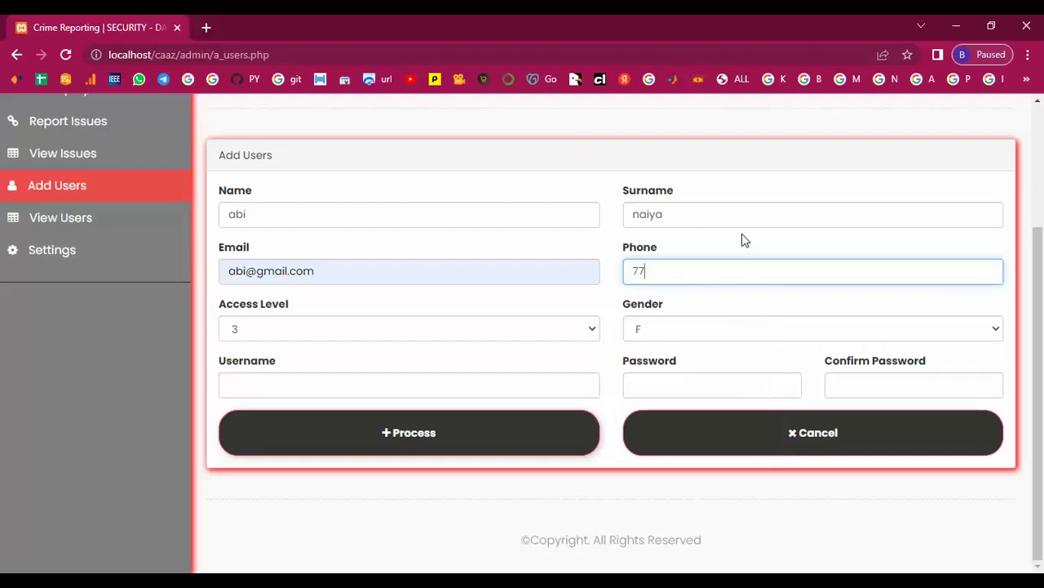
type("3452127")
left_click(312, 378)
type("abi")
left_click(660, 383)
type("123456")
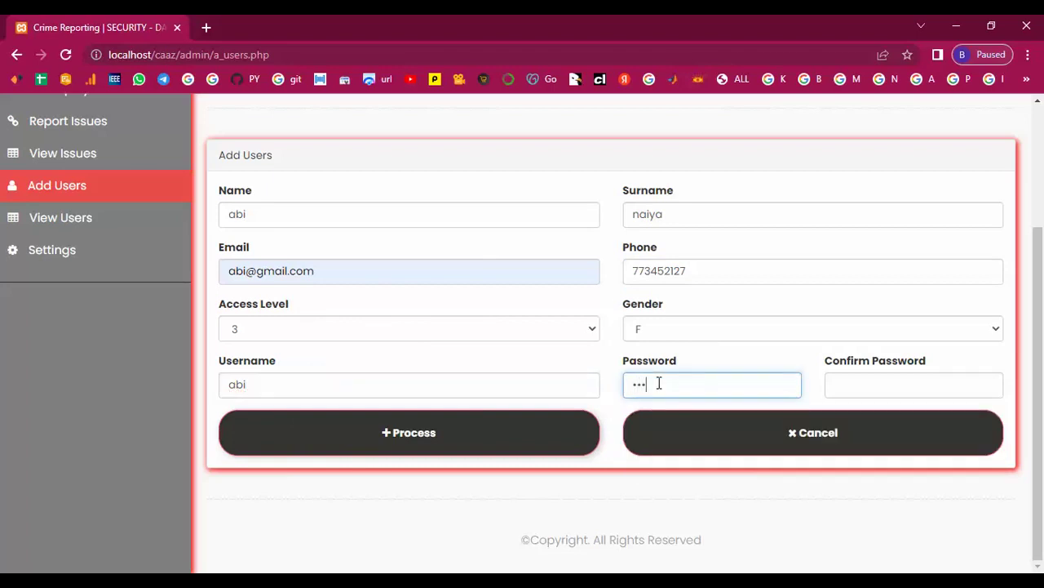
left_click(862, 387)
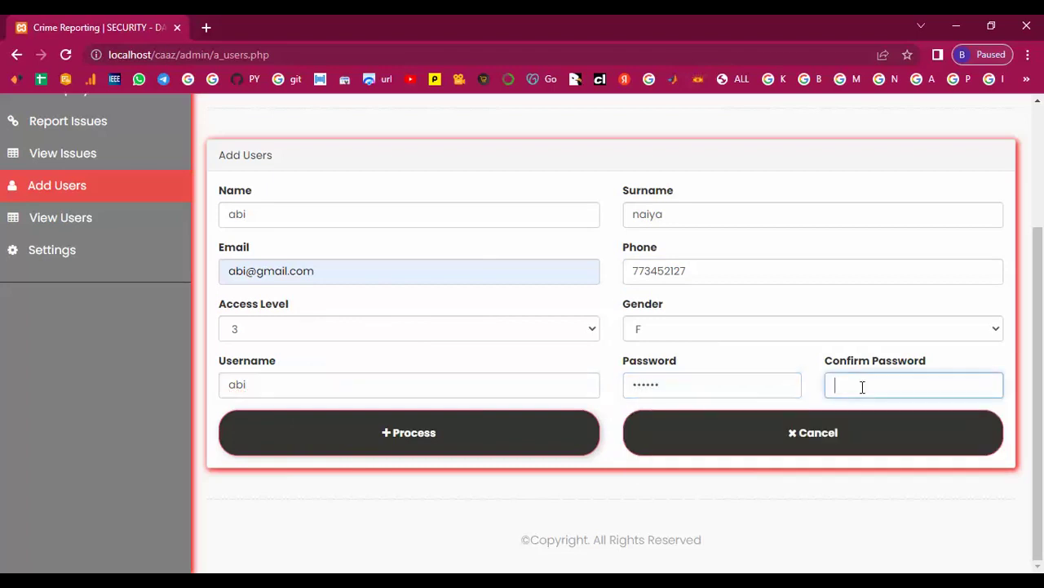
type("12345")
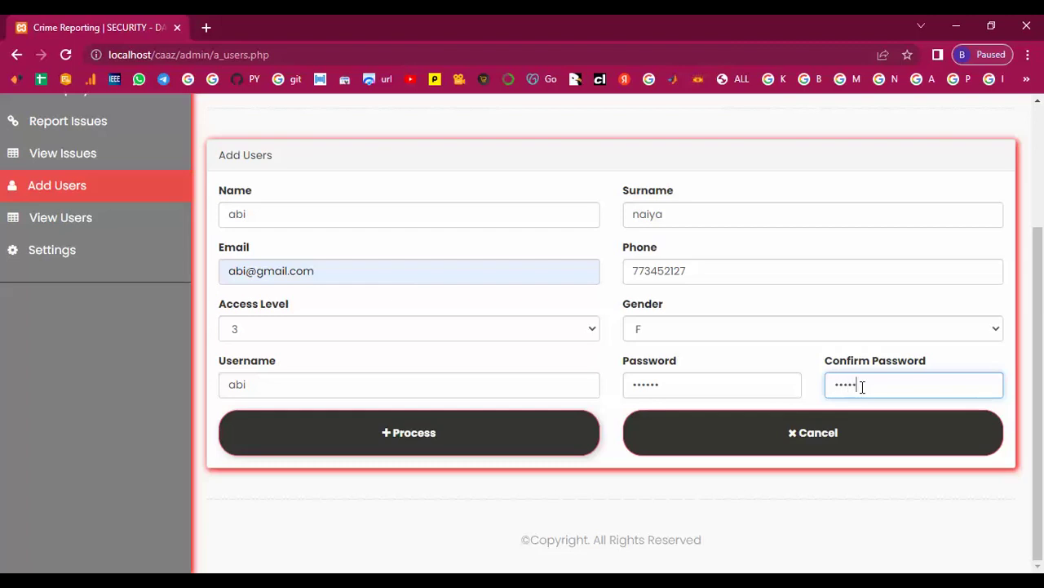
left_click(427, 429)
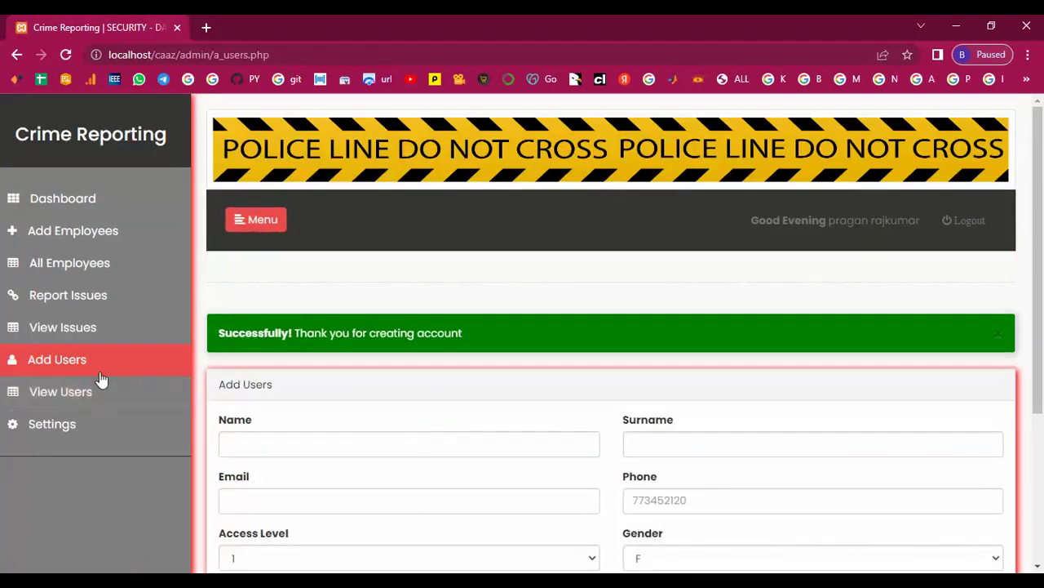
- Review the View Users table, highlighting the fifth and sixth users, then reload
left_click(65, 400)
scroll(465, 447, "down", 3)
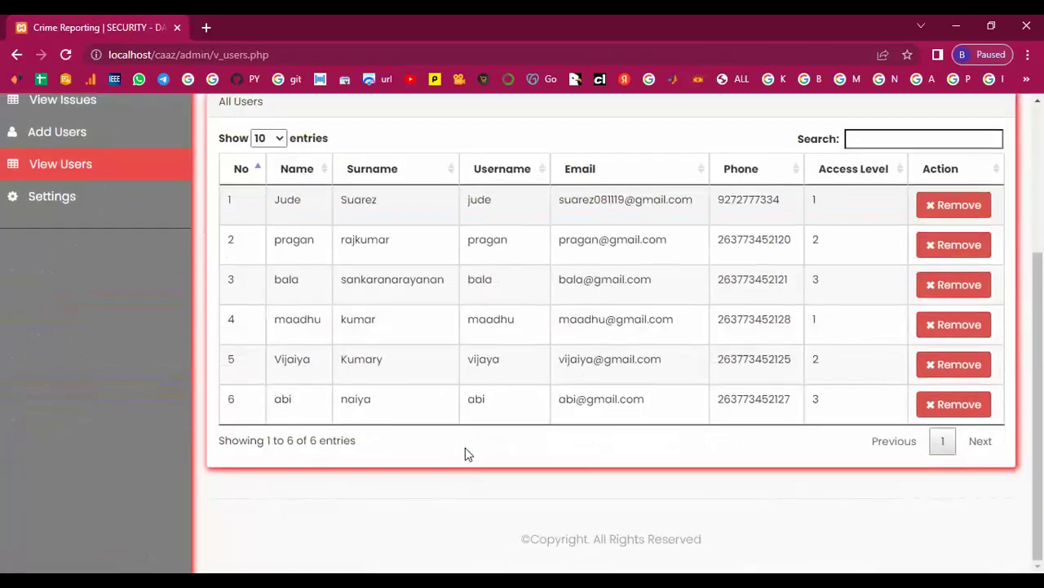
left_click_drag(334, 401, 430, 383)
left_click_drag(274, 359, 853, 334)
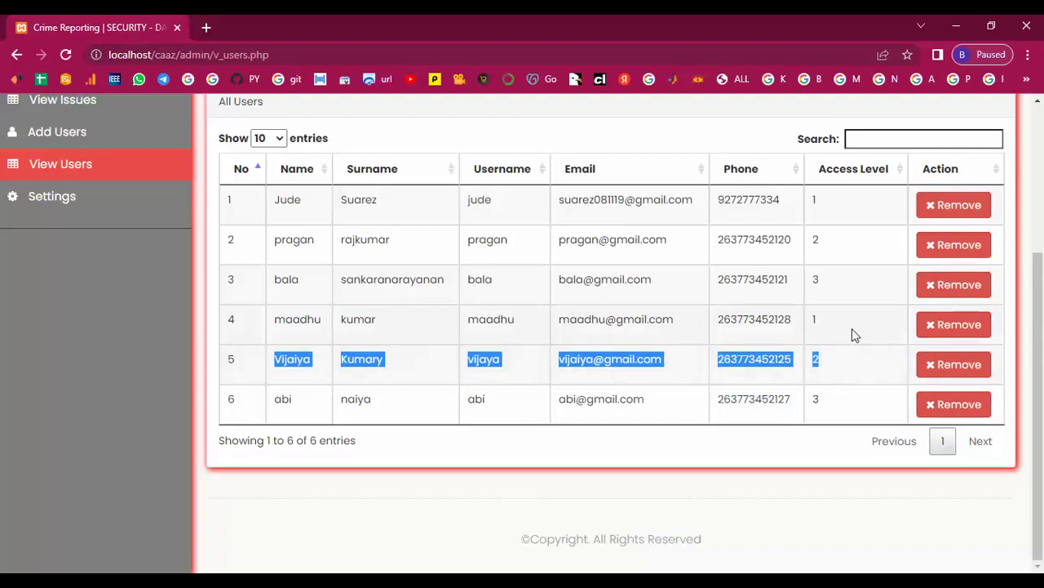
left_click(841, 375)
key("F5")
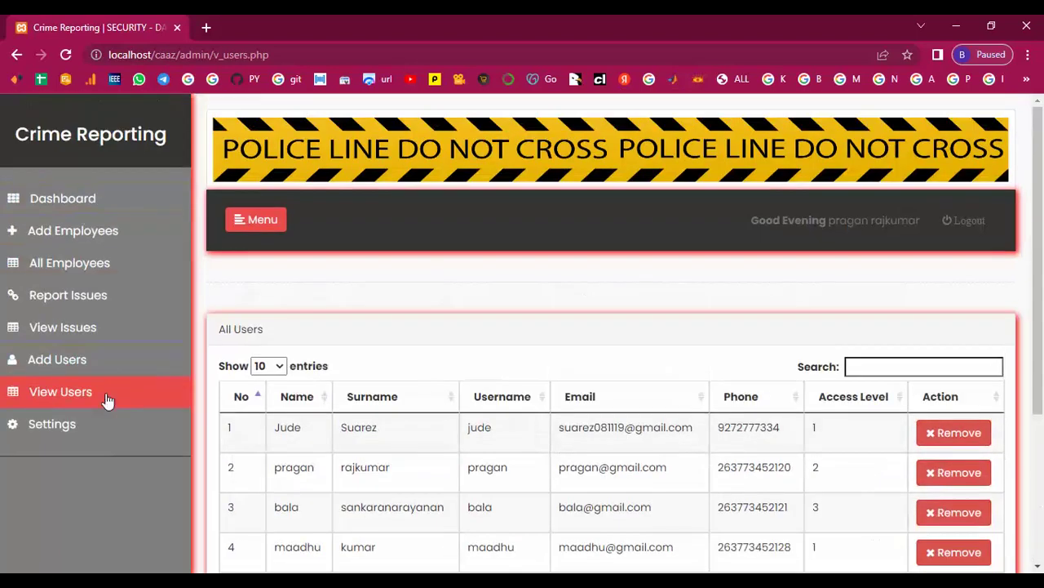
left_click(55, 423)
- Trim the end of the admin's surname in Settings and save the profile
scroll(421, 396, "down", 3)
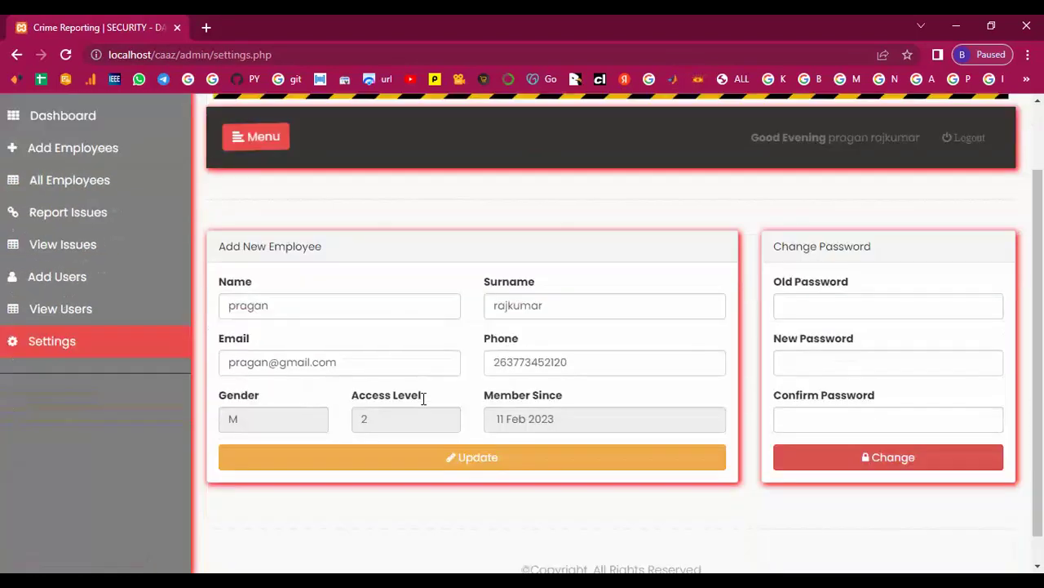
left_click_drag(508, 275, 543, 275)
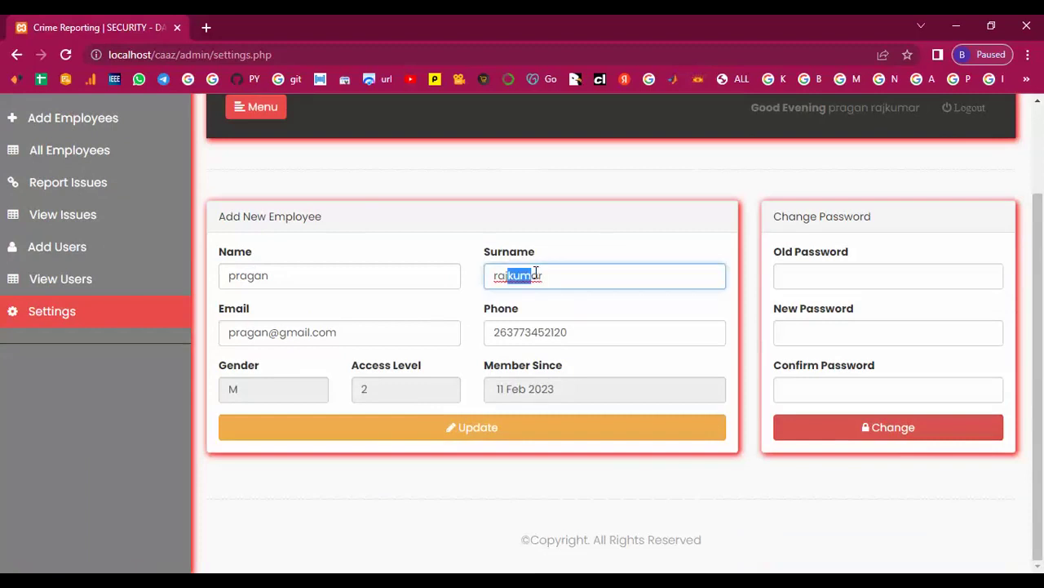
key("BackSpace")
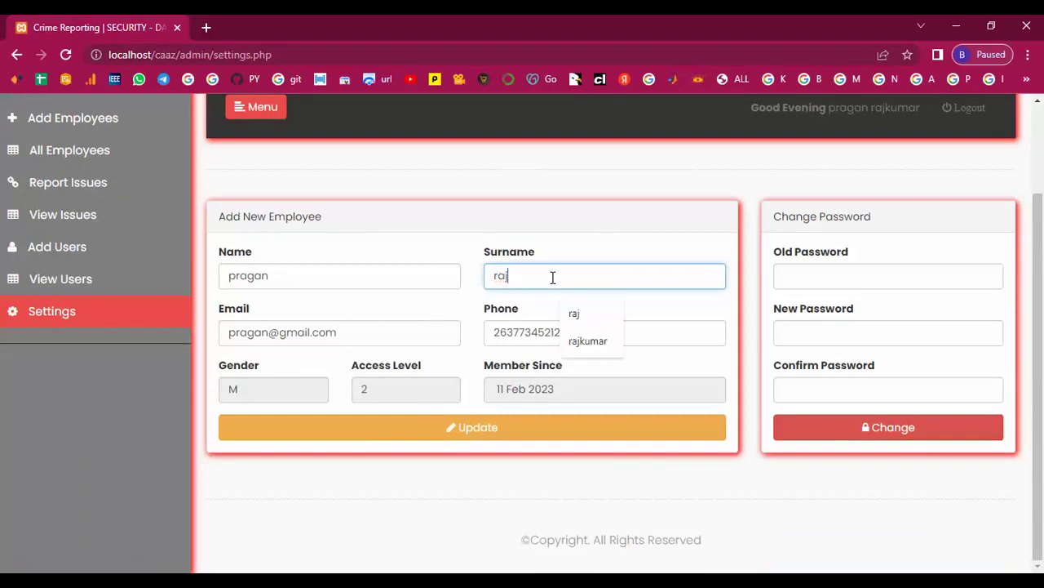
left_click(461, 432)
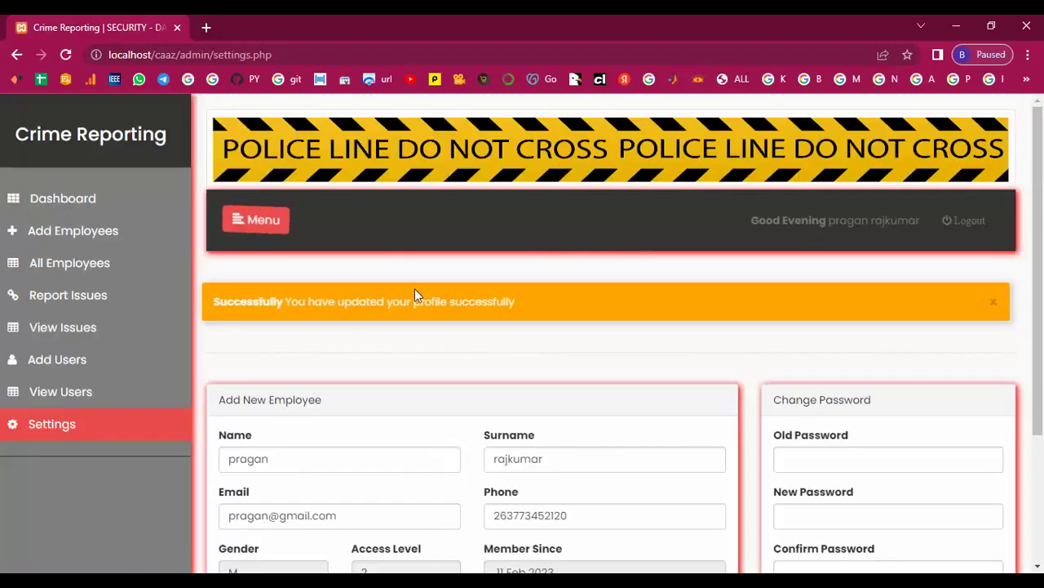
left_click_drag(550, 298, 239, 302)
left_click(412, 333)
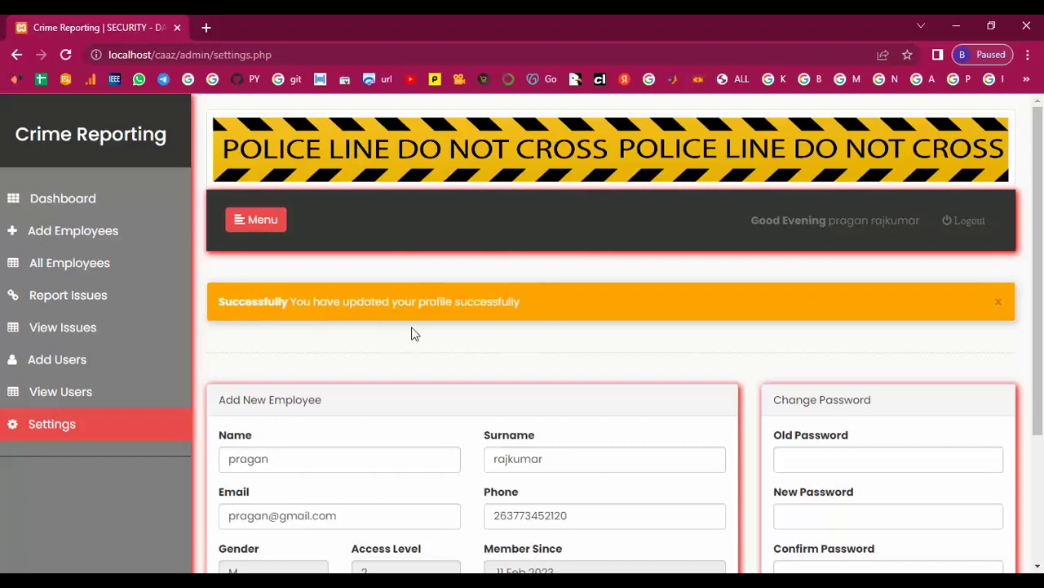
scroll(413, 333, "down", 3)
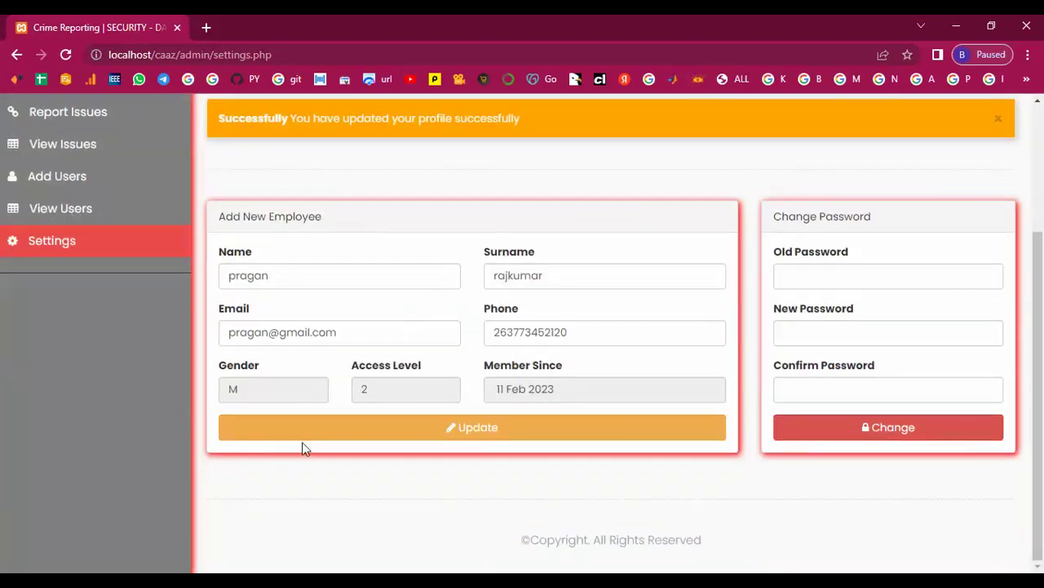
- Change the admin password by entering the old password, new password and confirmation
left_click(797, 275)
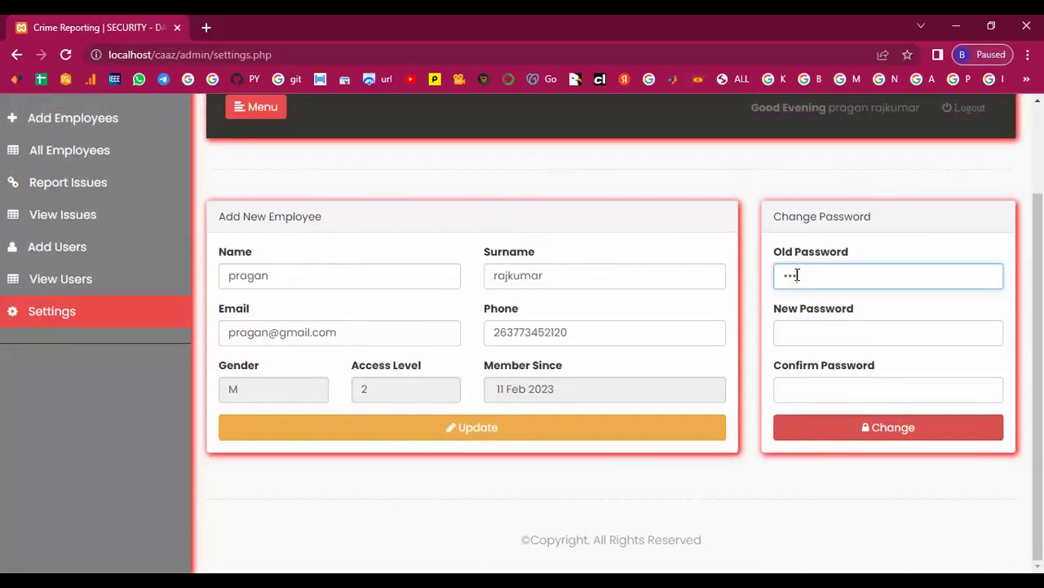
type("123456789")
left_click(797, 339)
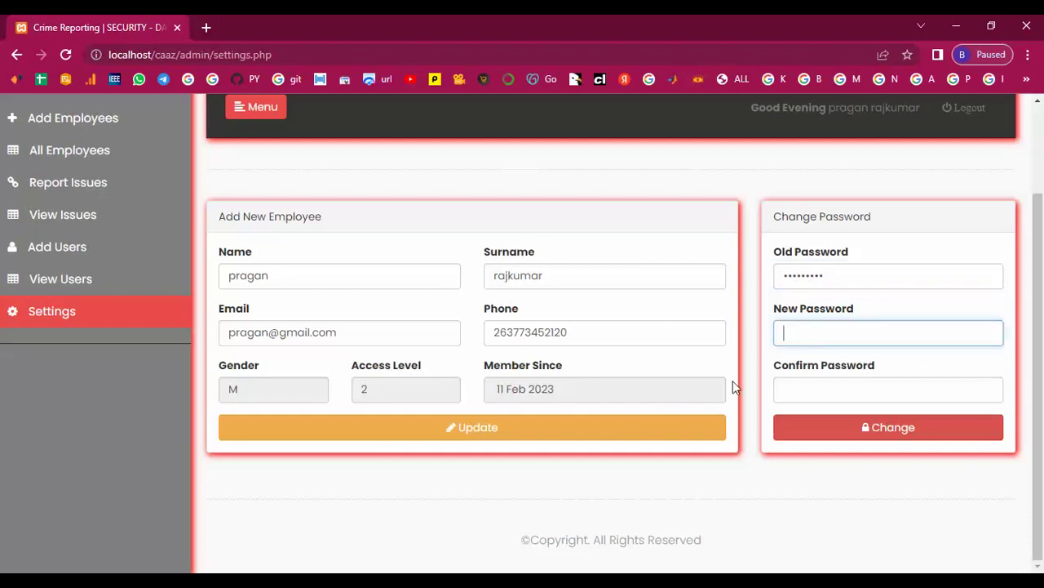
type("1234567890")
left_click(789, 392)
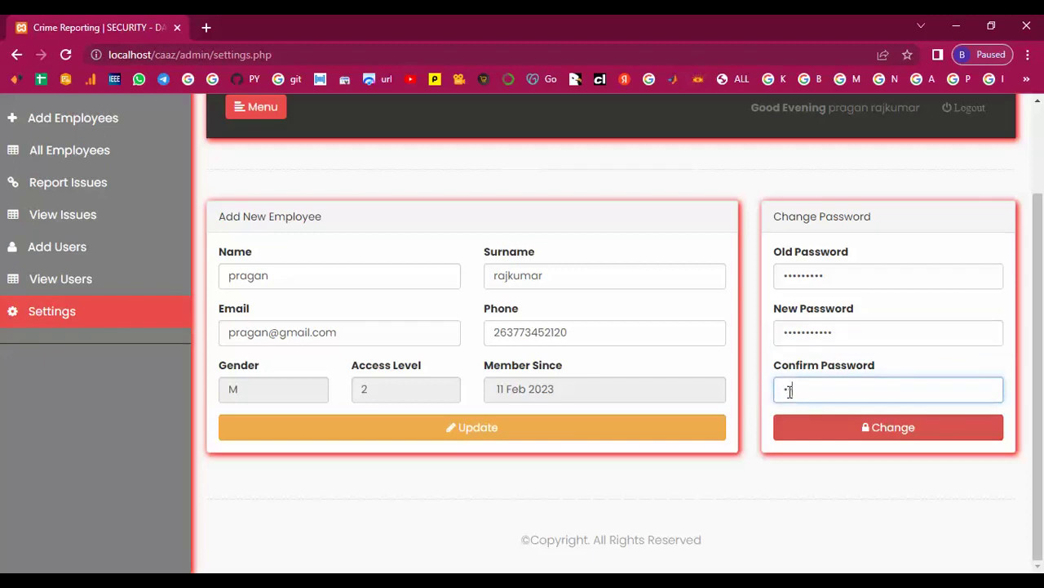
type("1234567890")
left_click(874, 430)
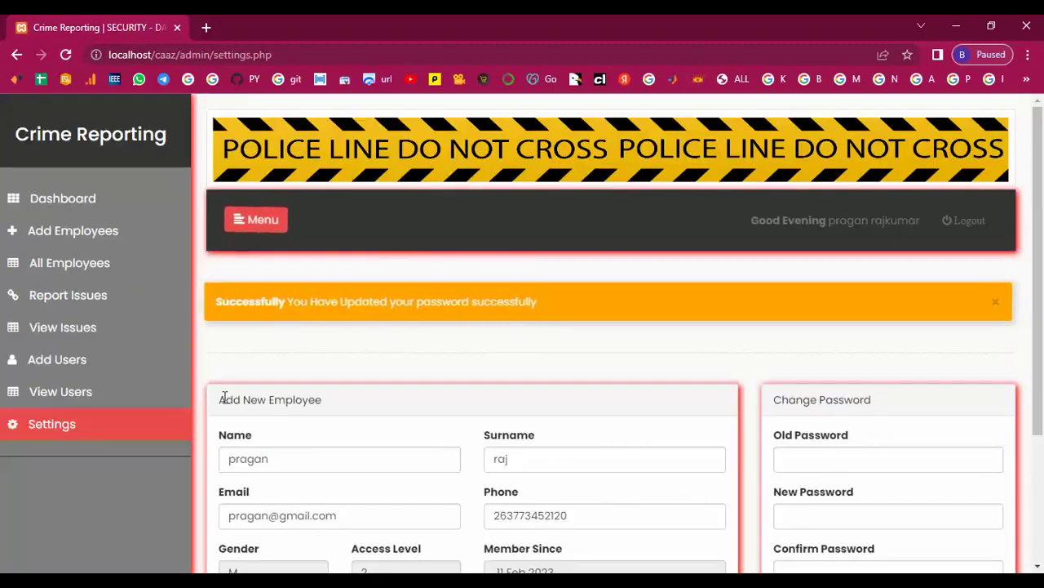
left_click_drag(216, 304, 621, 307)
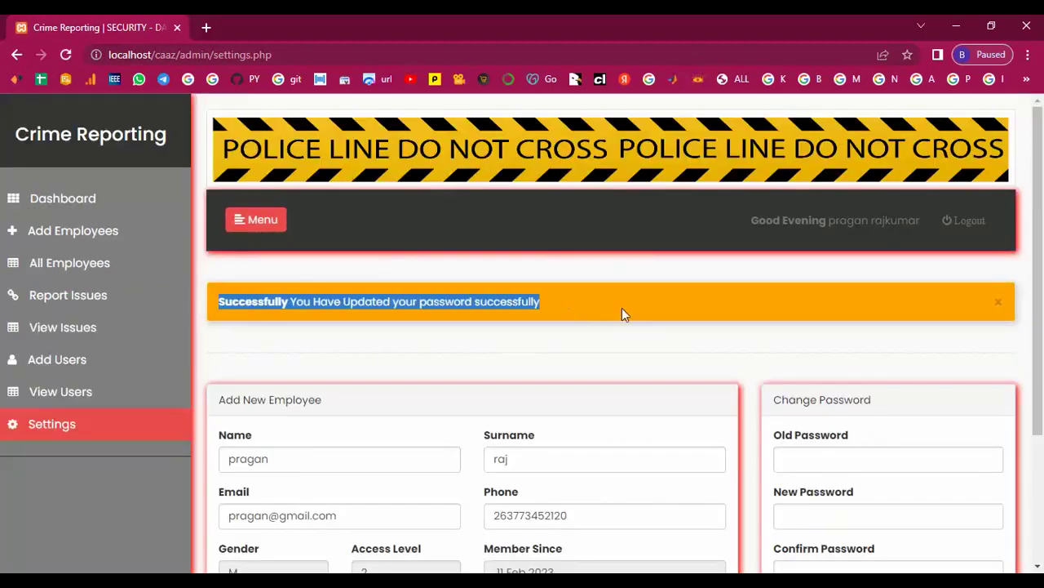
left_click(622, 308)
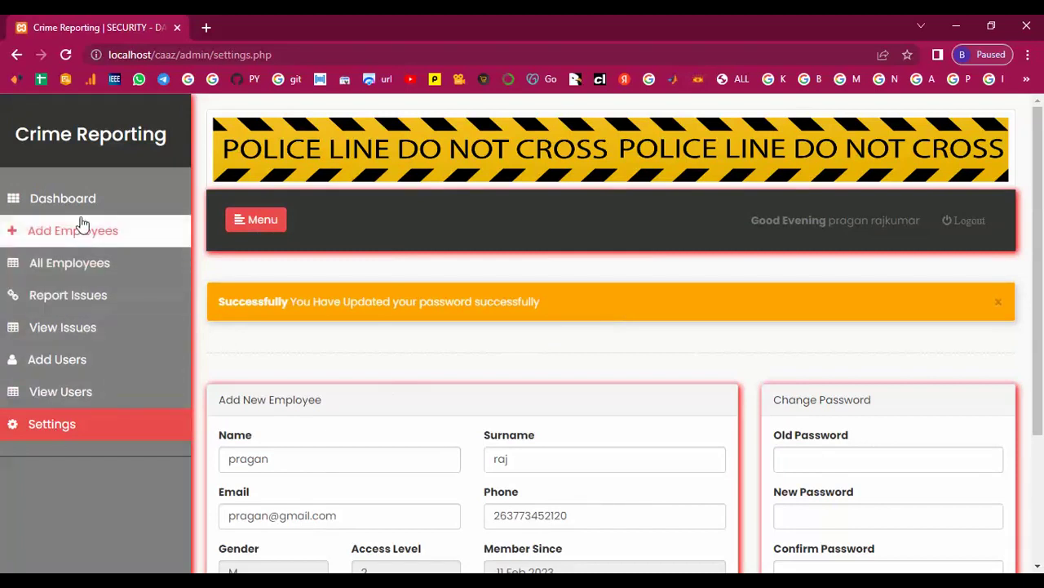
left_click(49, 200)
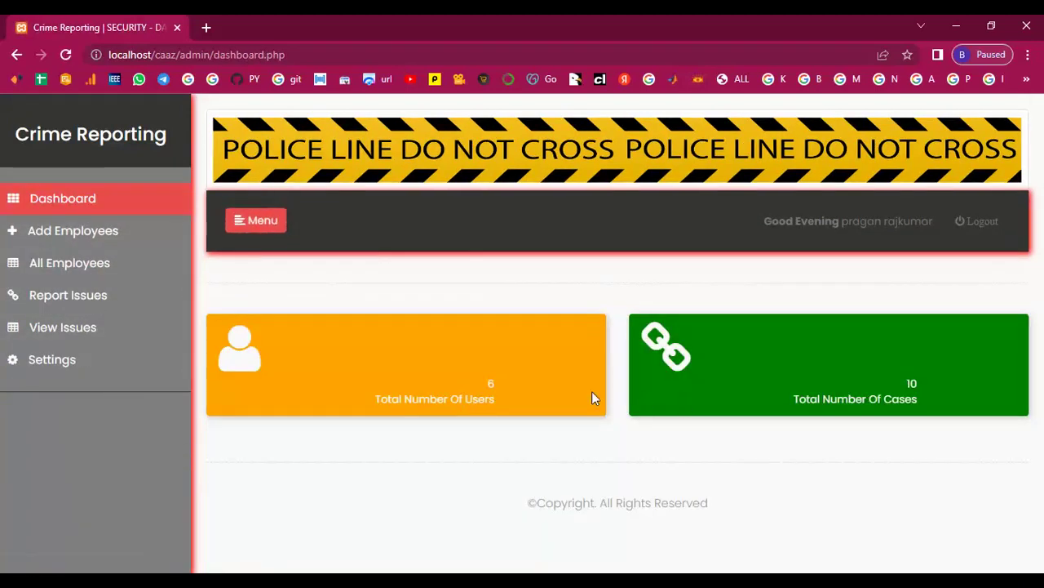
- Check the dashboard totals of 6 users and 10 cases, then log out
left_click_drag(445, 380, 531, 422)
left_click_drag(900, 378, 966, 423)
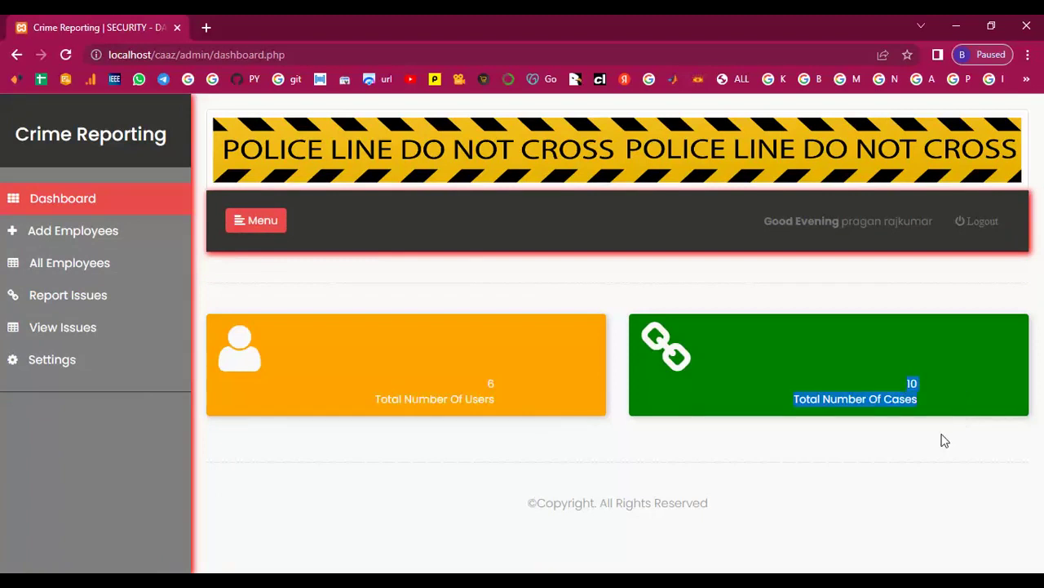
left_click(928, 392)
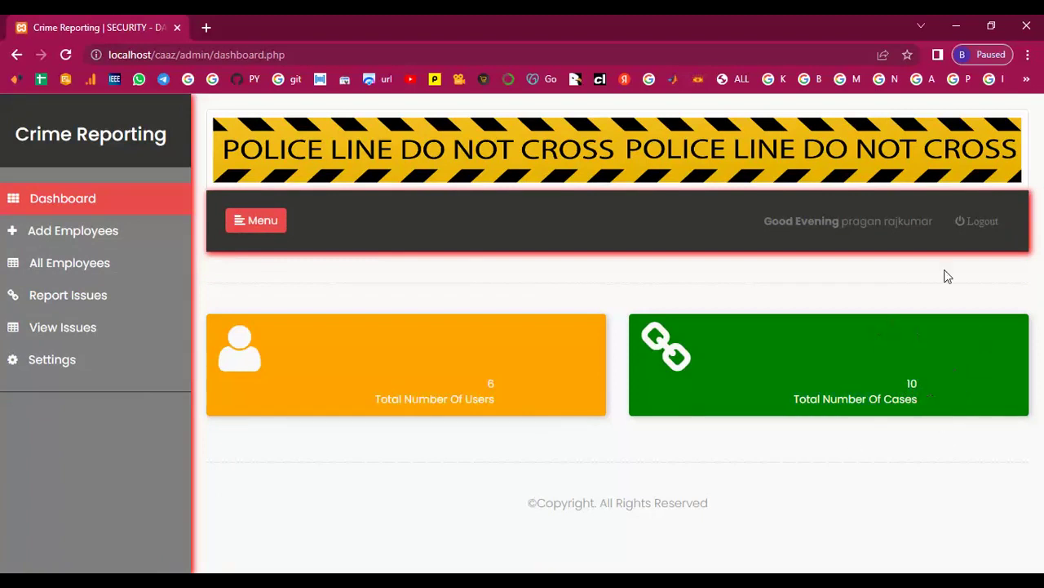
left_click(993, 232)
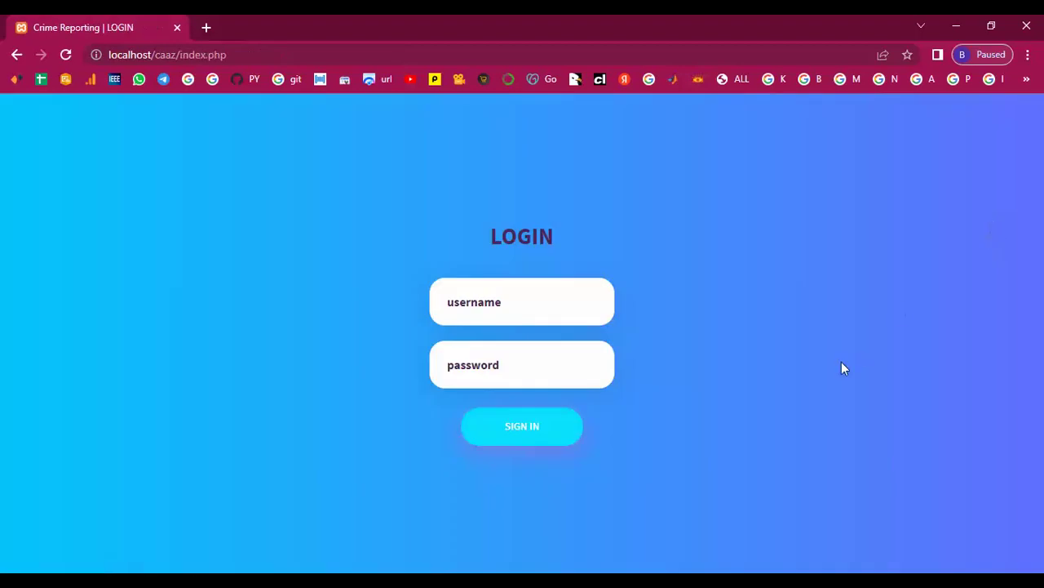